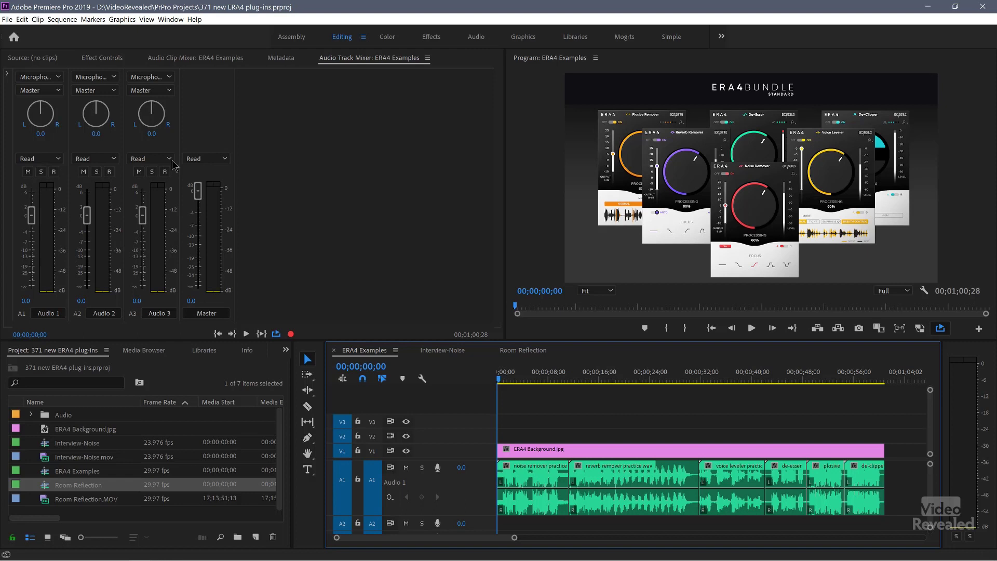
# Step: Review the installed audio plug-ins in Preferences without changes, then play the sequence to about 00;00;09;21
pyautogui.click(22, 20)
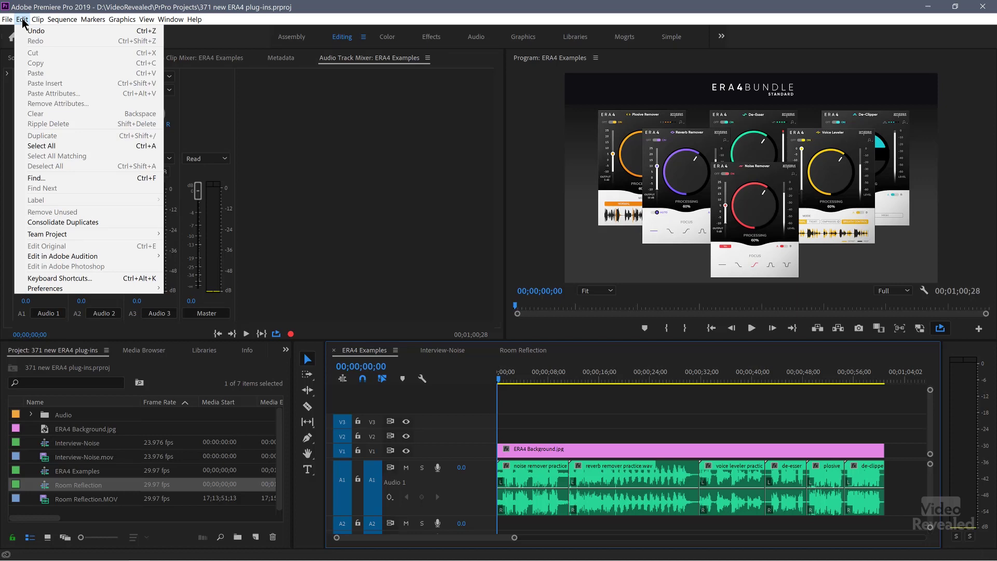
pyautogui.moveTo(70, 291)
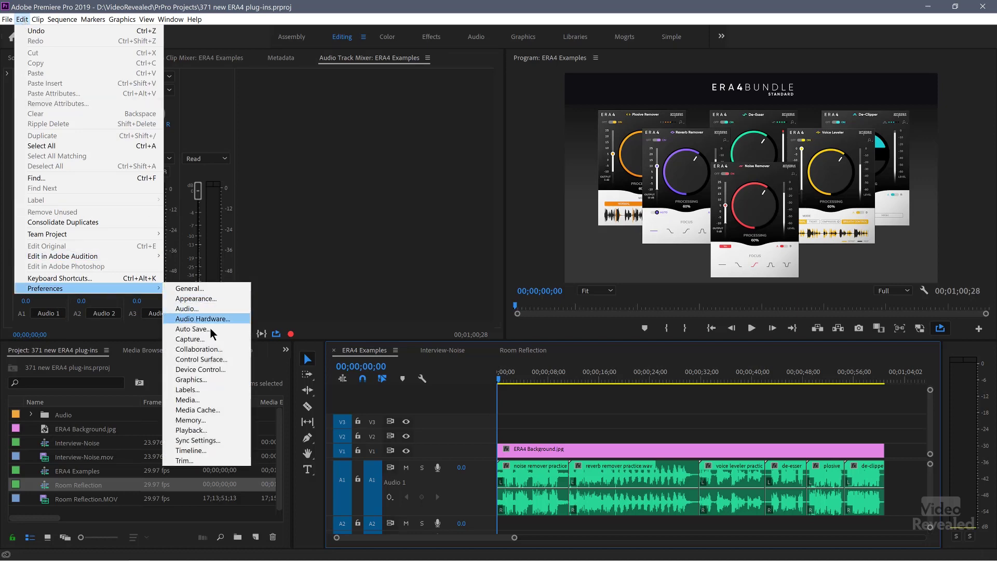
pyautogui.click(216, 307)
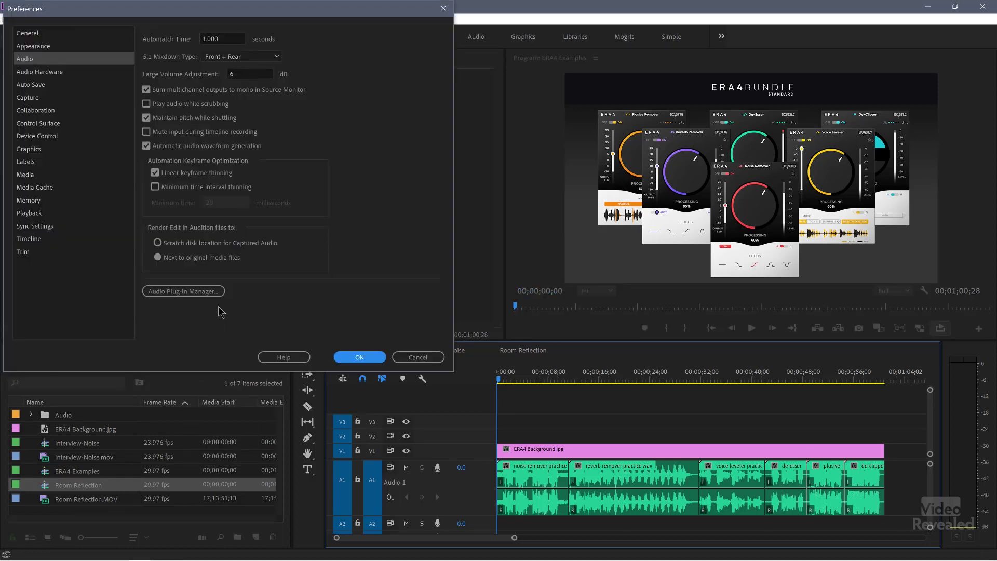
pyautogui.click(171, 292)
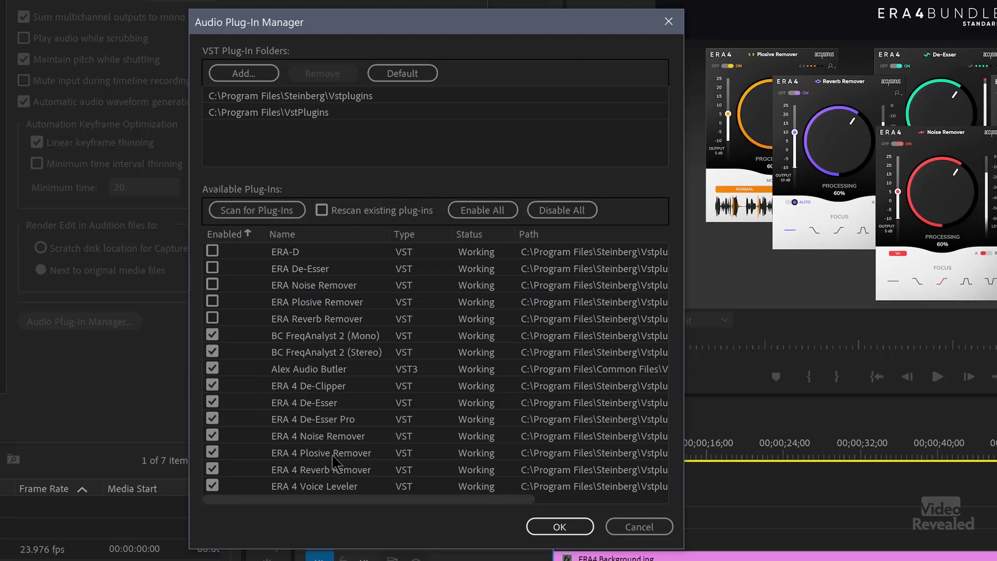
pyautogui.click(632, 528)
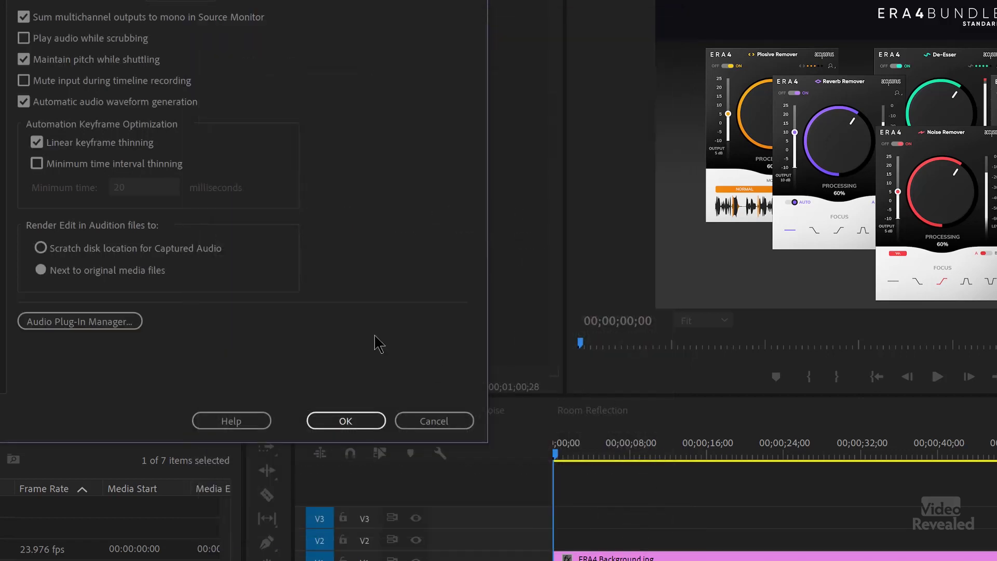
pyautogui.click(424, 423)
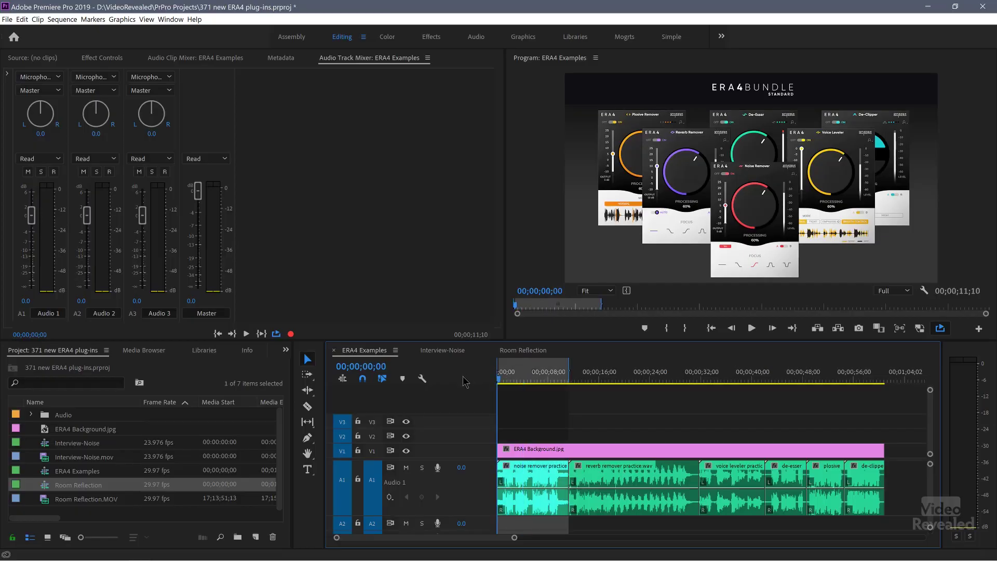
pyautogui.press('space')
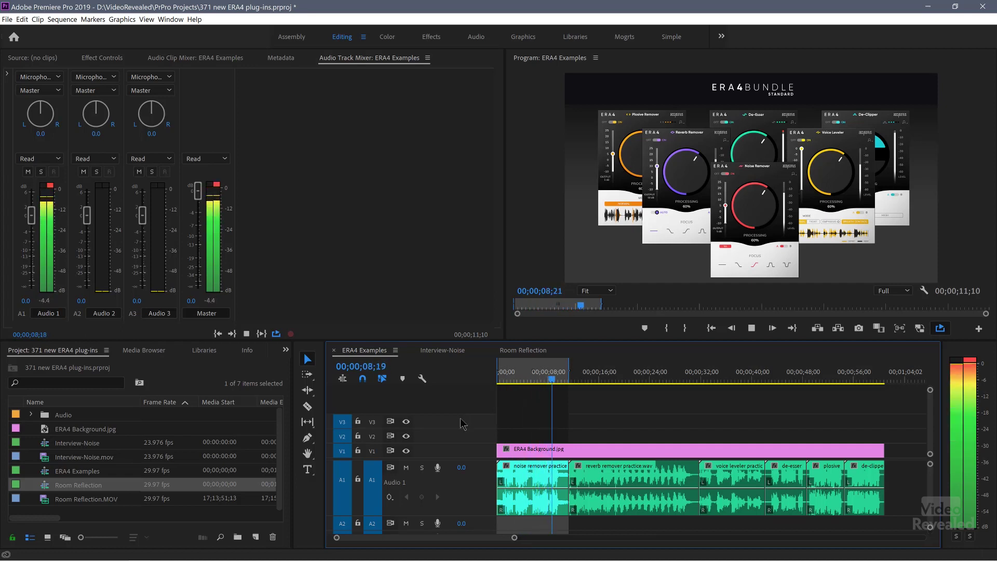
pyautogui.press('space')
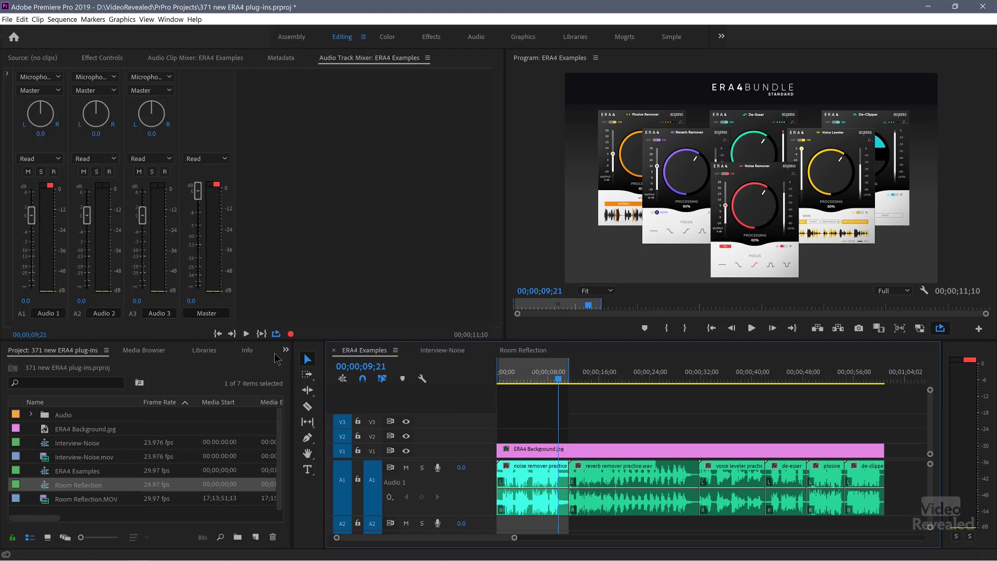
# Step: Search the Effects panel for 'era4' and apply ERA4_NoiseRemover to the noise remover practice clip
pyautogui.click(286, 349)
pyautogui.click(322, 416)
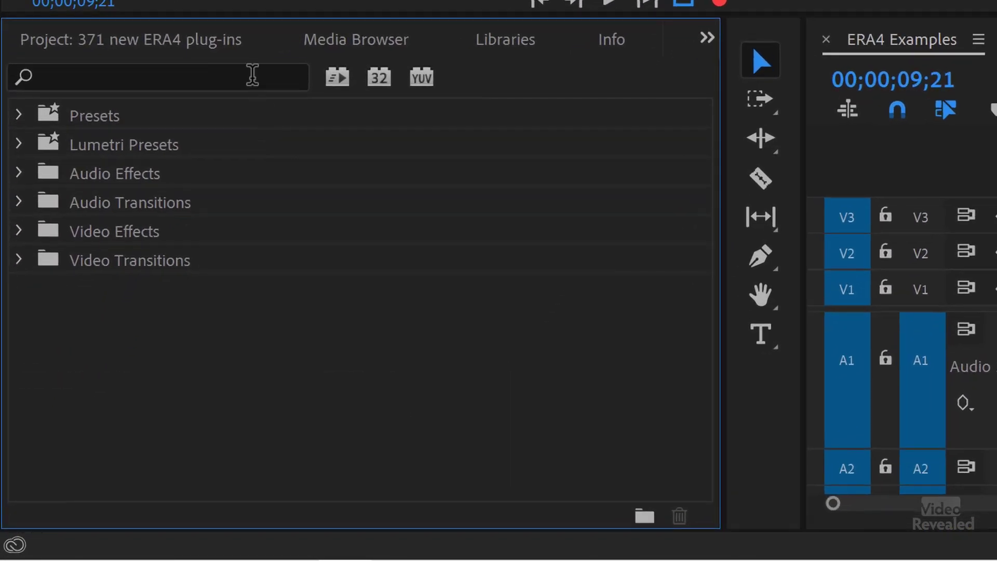
pyautogui.click(252, 75)
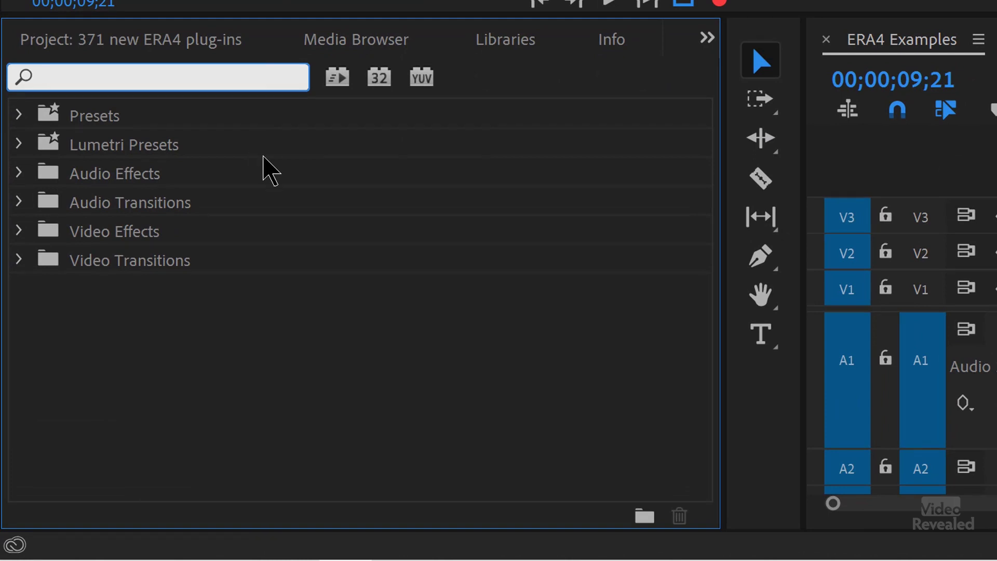
pyautogui.write('era4')
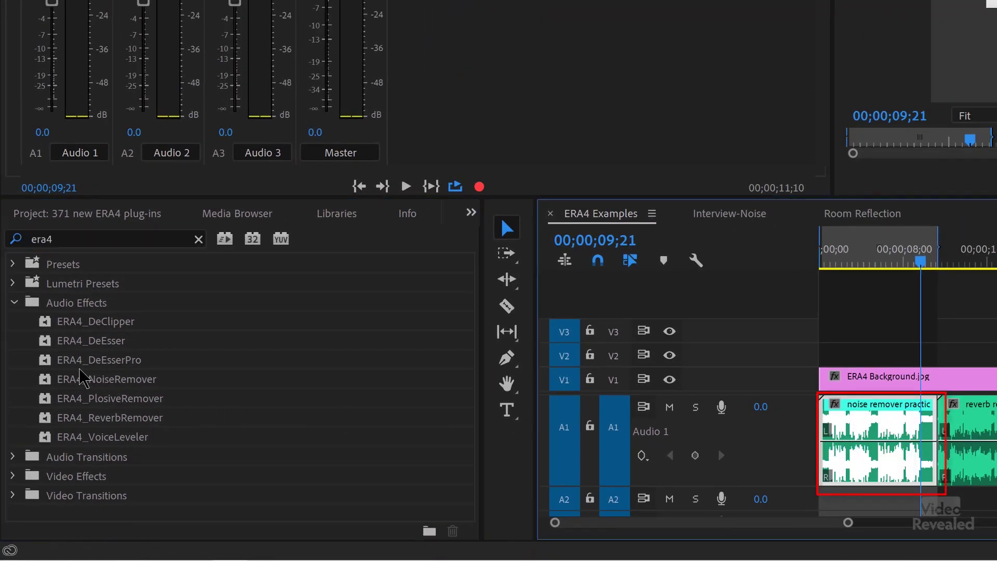
pyautogui.click(51, 379)
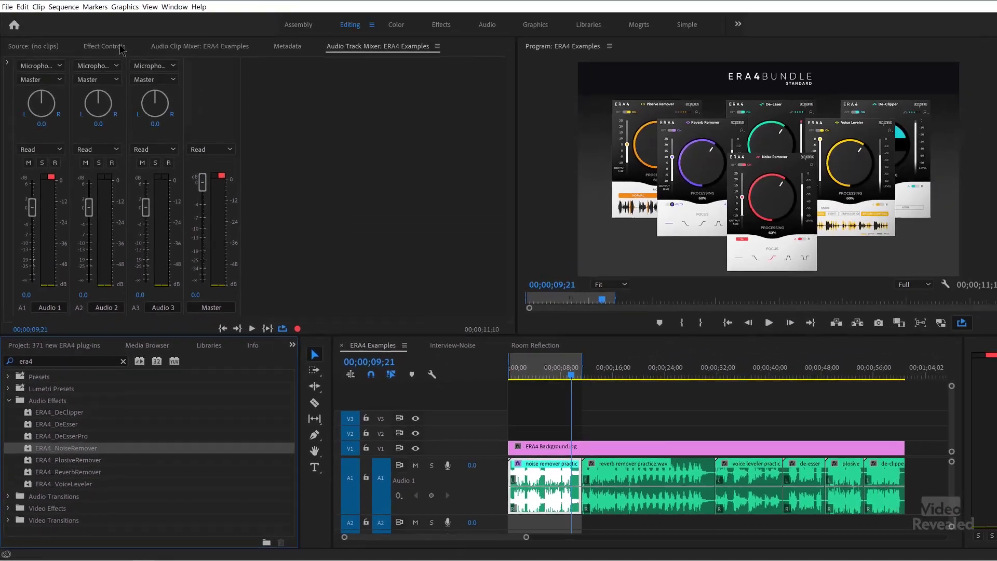
pyautogui.click(118, 49)
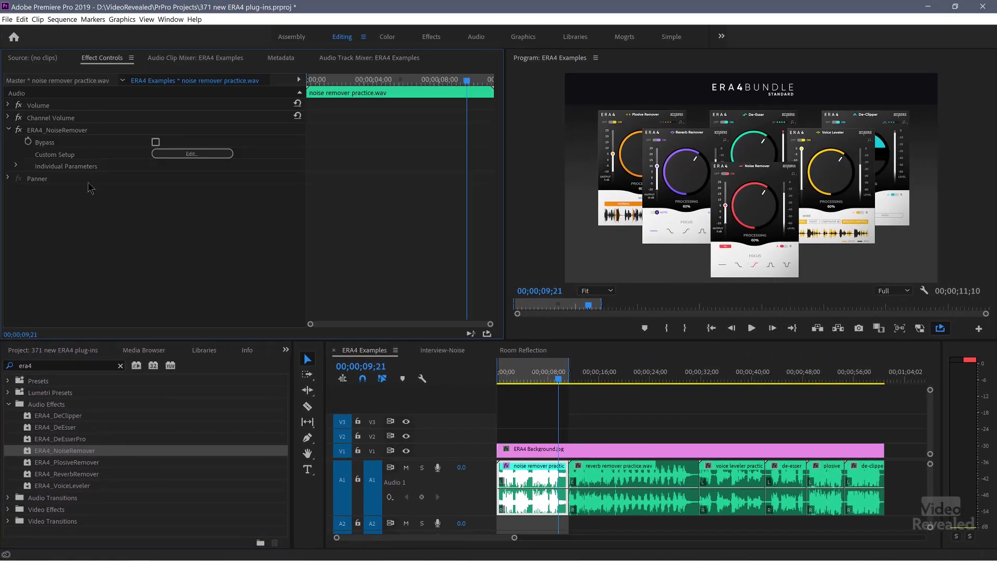
# Step: Open the ERA4_NoiseRemover Clip Fx Editor, move and enlarge it, and return the playhead to the start
pyautogui.click(202, 155)
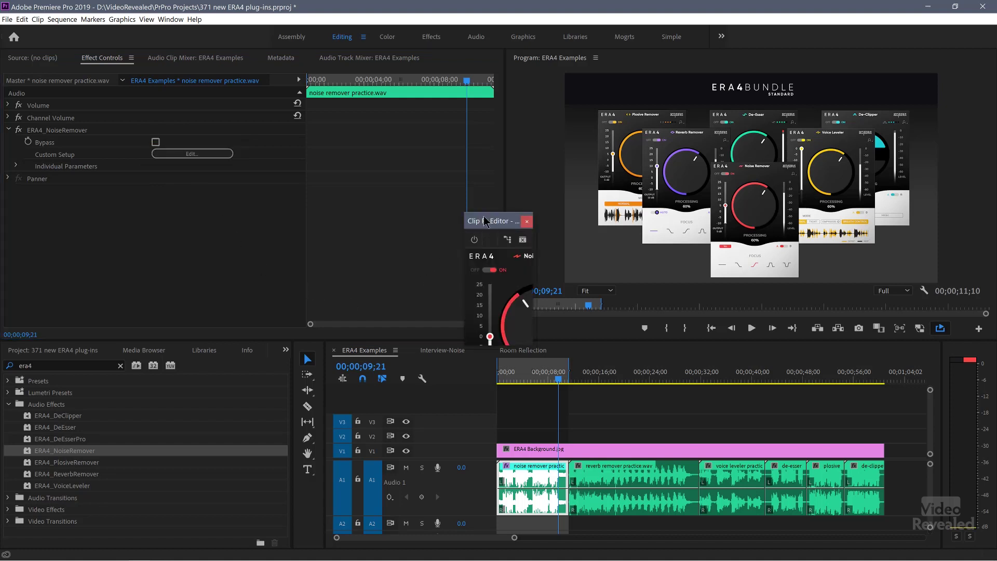
pyautogui.moveTo(485, 221); pyautogui.dragTo(419, 113)
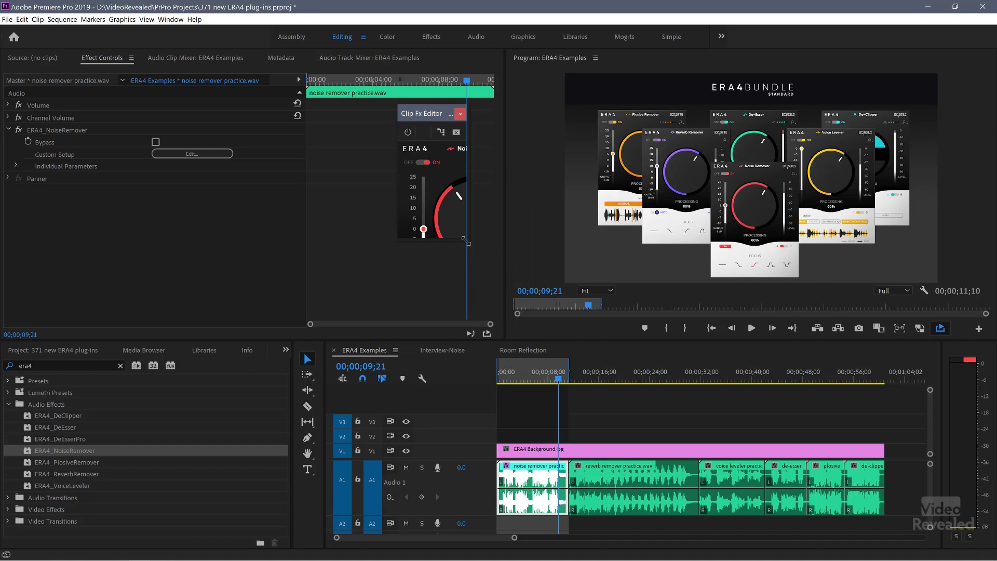
pyautogui.moveTo(465, 240); pyautogui.dragTo(569, 376)
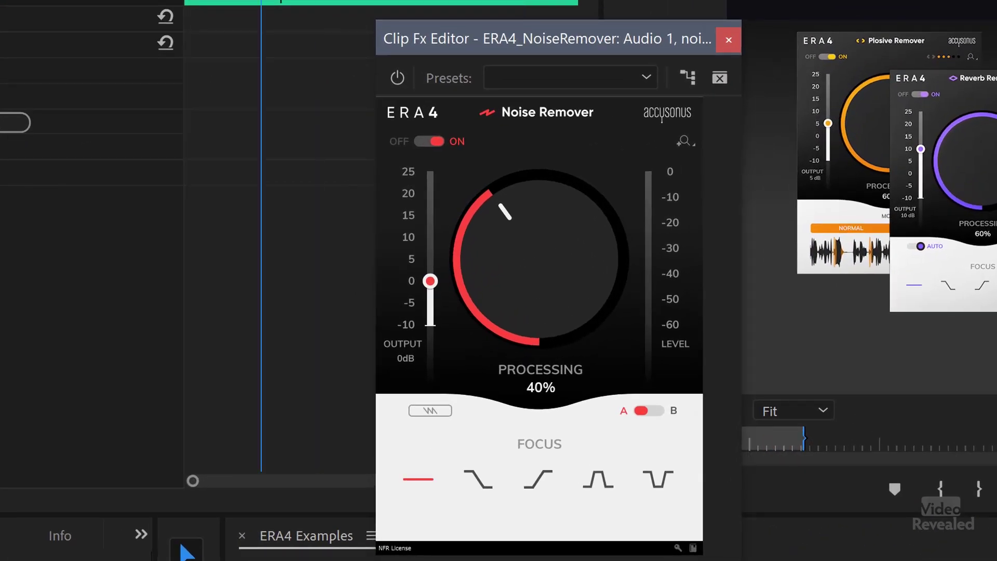
pyautogui.press('Home')
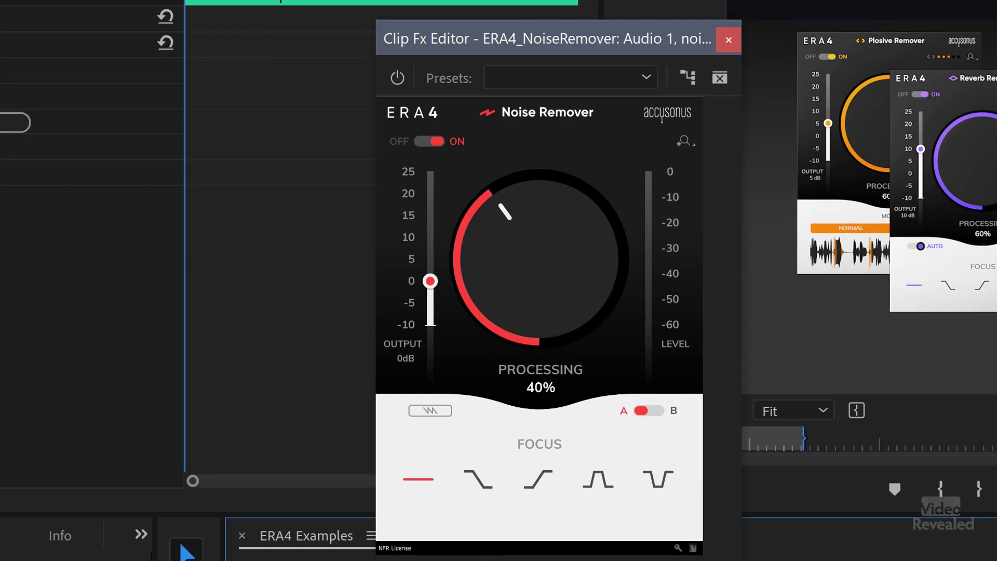
# Step: Play the clip comparing the Noise Remover bypassed and active, with processing raised to 56%
pyautogui.press('space')
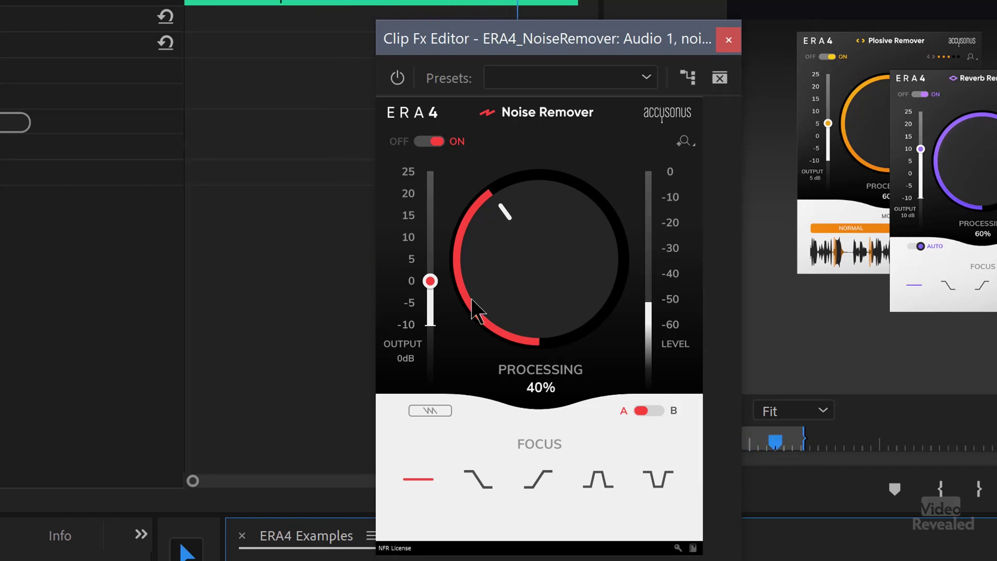
pyautogui.click(429, 141)
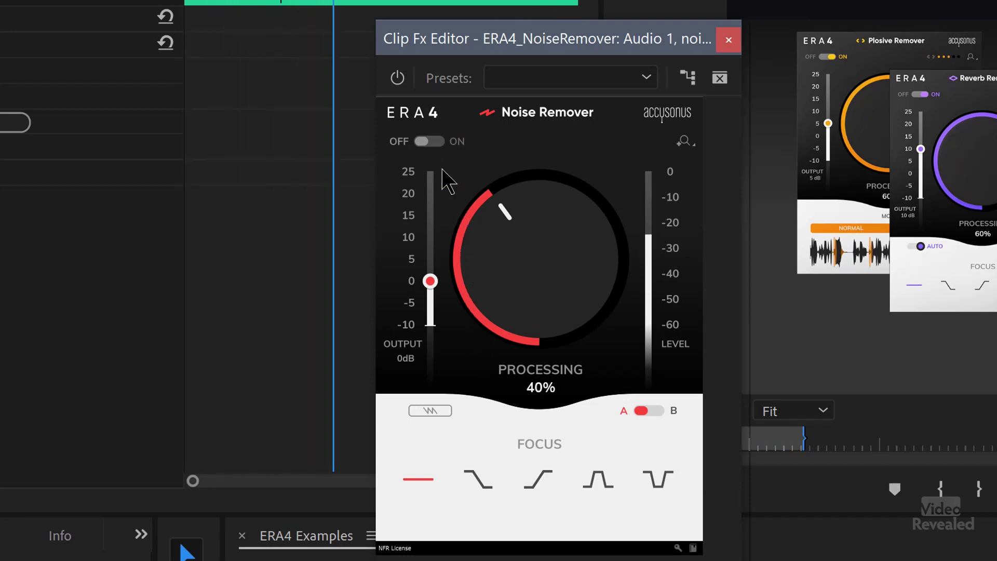
pyautogui.click(438, 142)
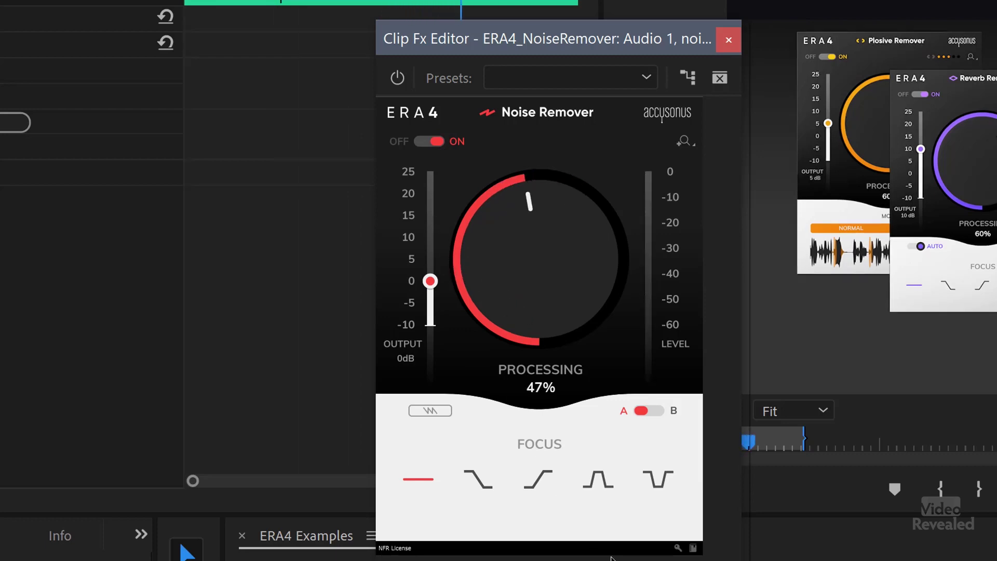
pyautogui.press('space')
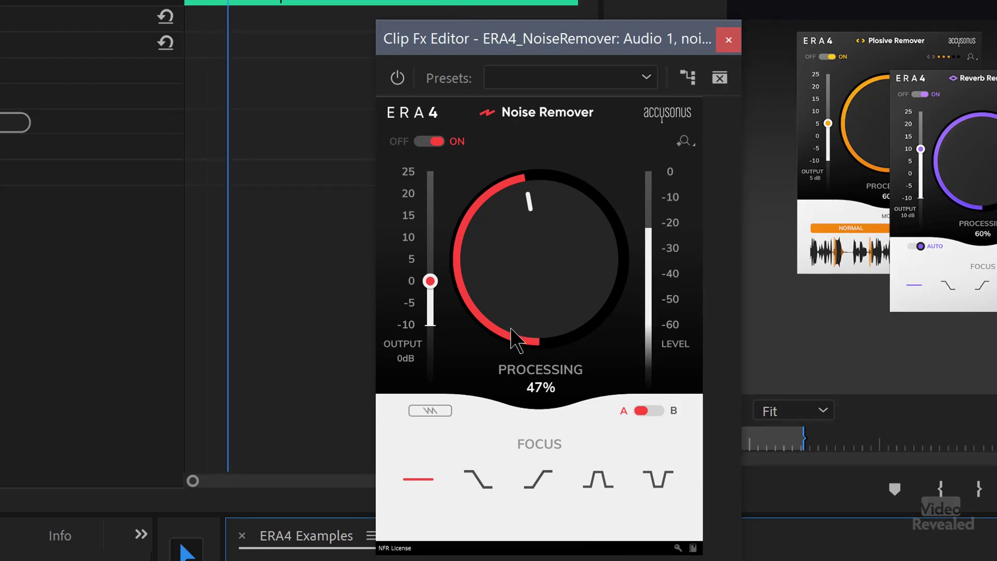
pyautogui.scroll(3, 514, 328)
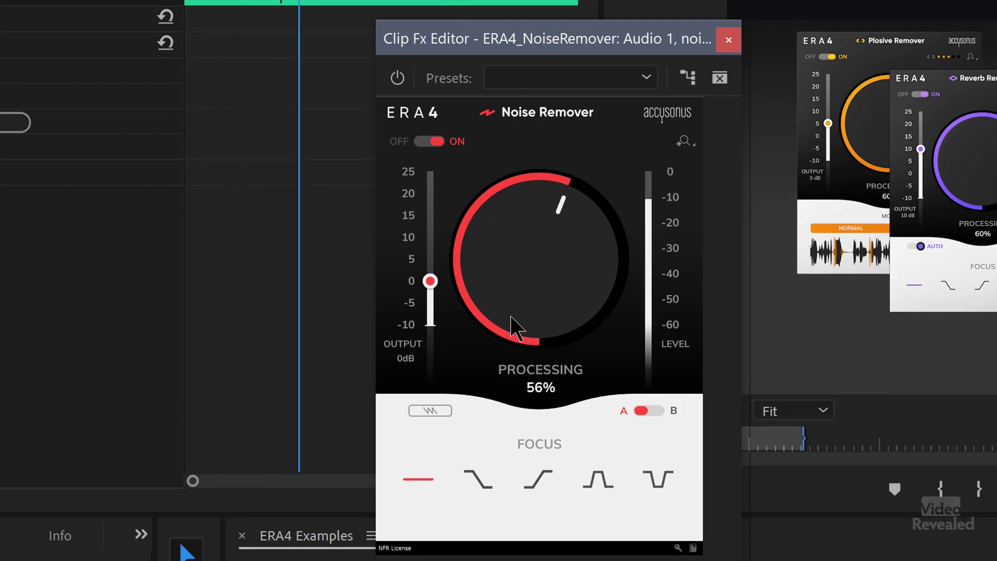
pyautogui.click(422, 142)
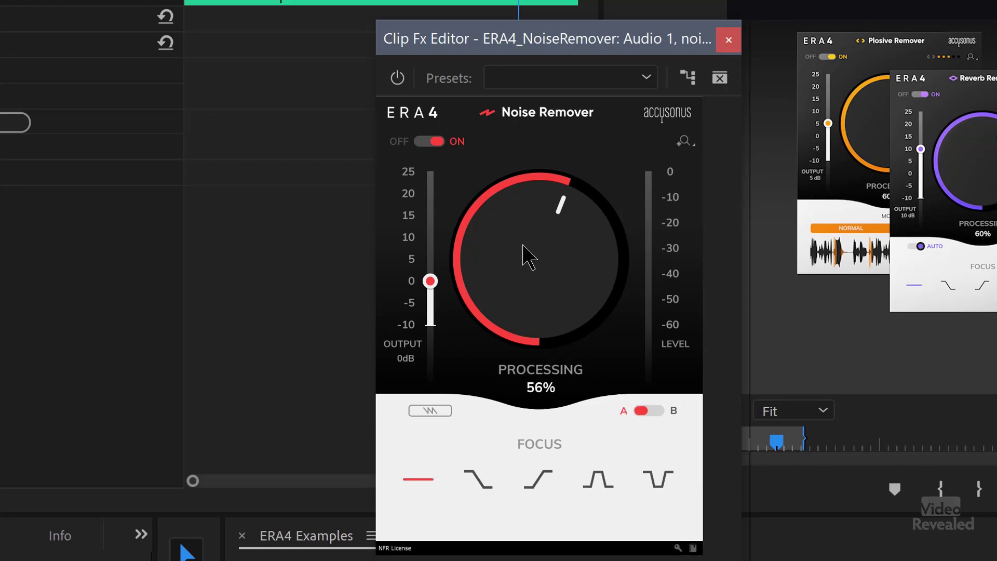
# Step: Set the Noise Remover's B slot to 69% processing and compare it with A's 40% during playback
pyautogui.scroll(-4, 513, 274)
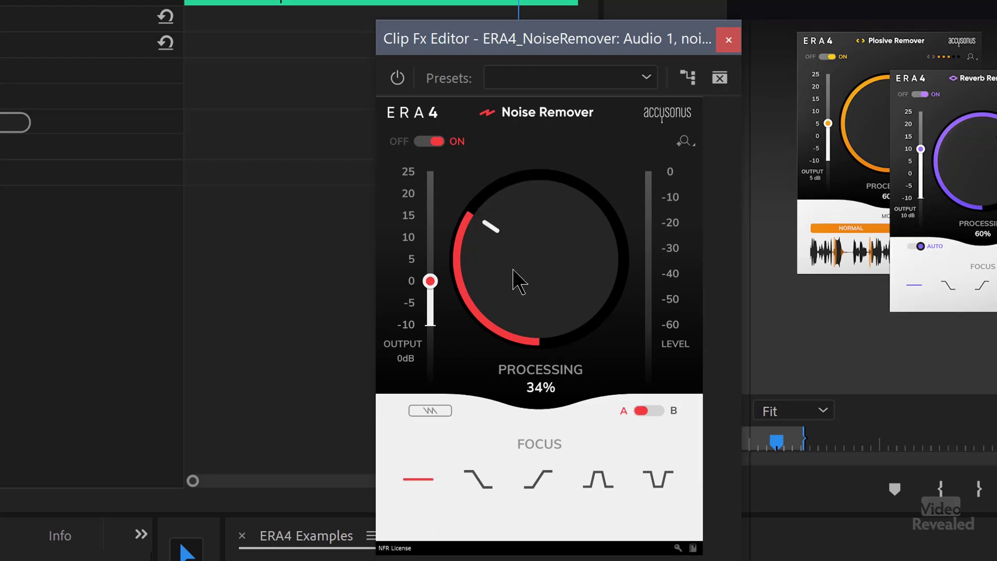
pyautogui.click(649, 411)
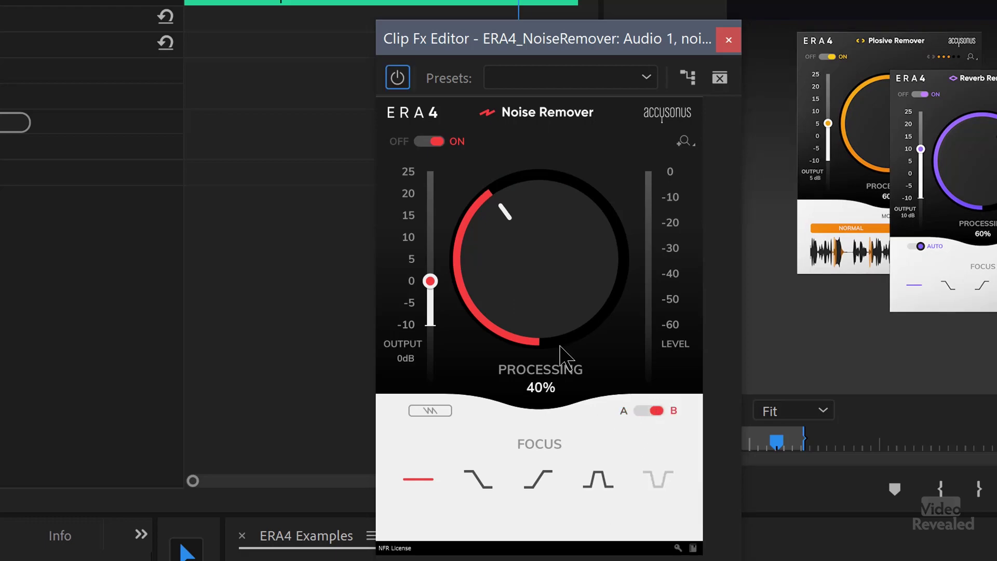
pyautogui.moveTo(522, 316); pyautogui.dragTo(501, 272)
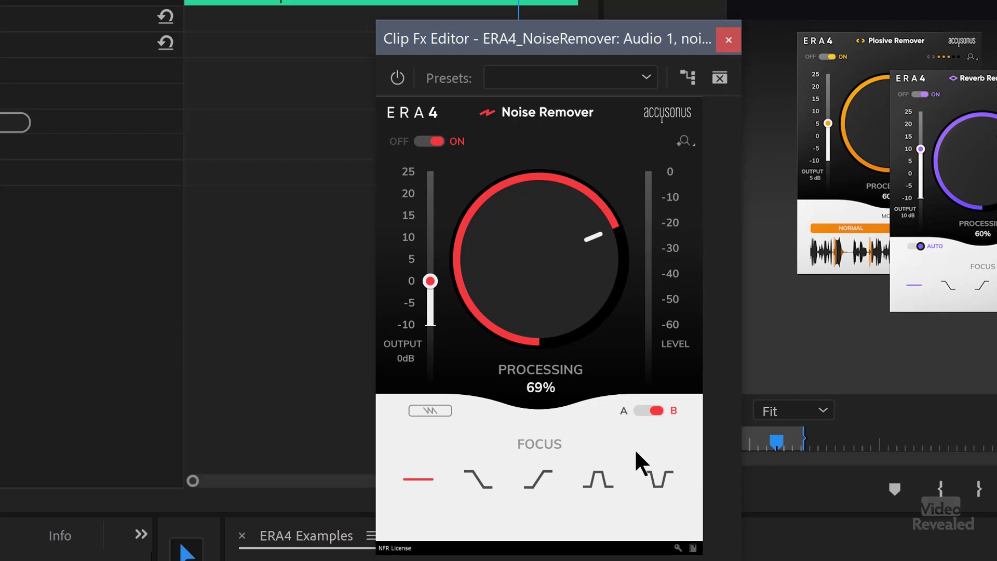
pyautogui.press('space')
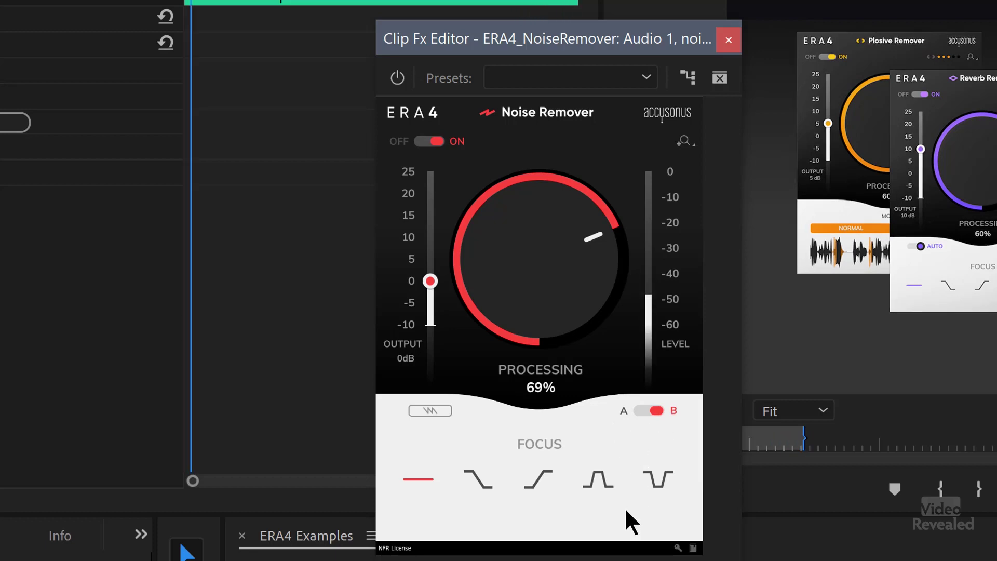
pyautogui.click(645, 409)
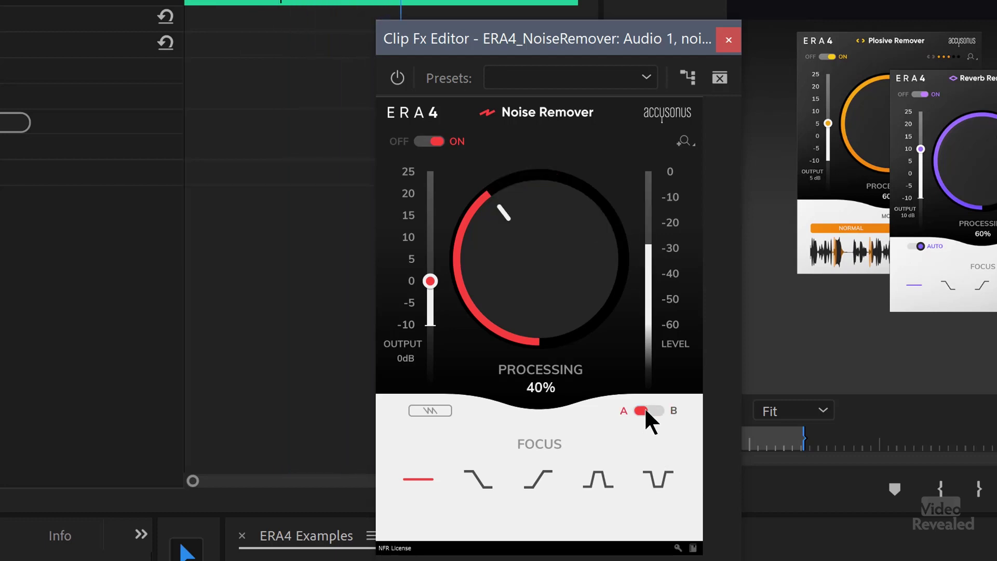
pyautogui.click(645, 412)
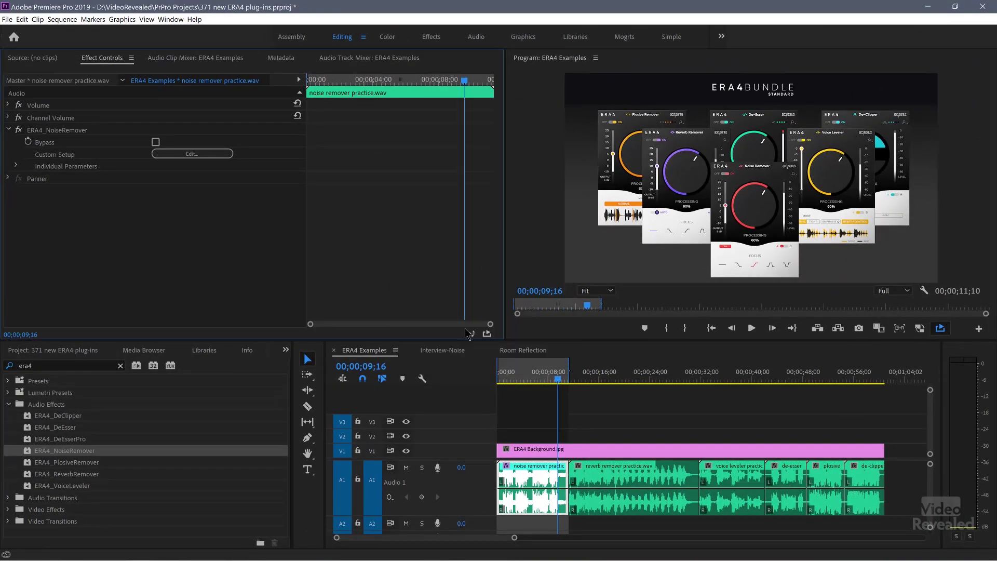
# Step: In the Interview-Noise sequence, apply ERA4_NoiseRemover to the interview audio and open its editor enlarged
pyautogui.click(446, 350)
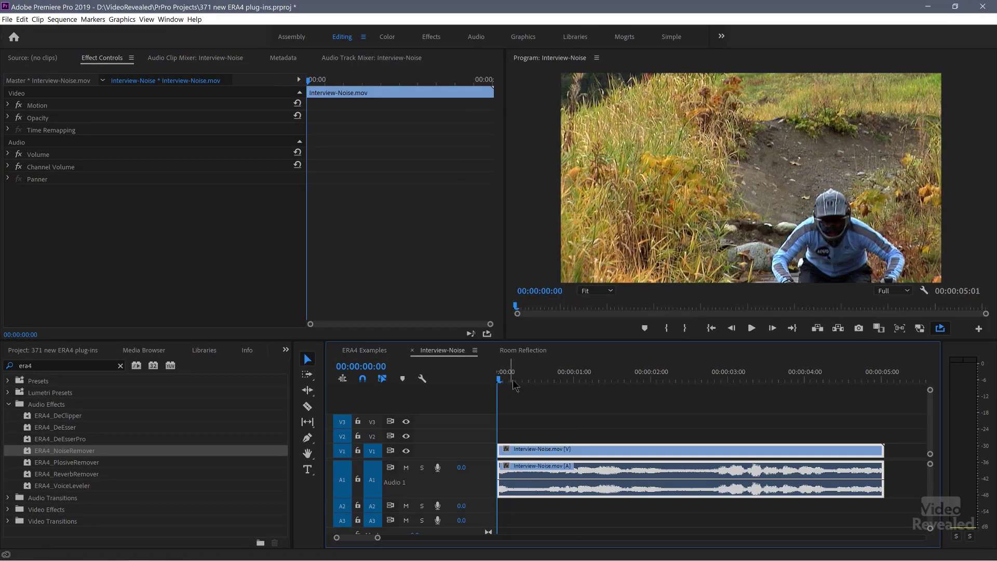
pyautogui.press('space')
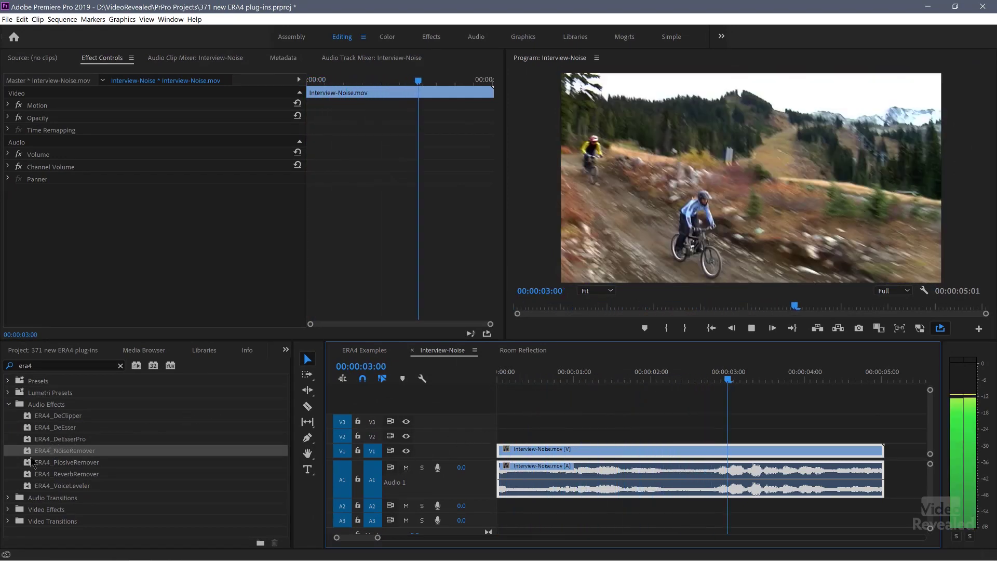
pyautogui.moveTo(28, 450); pyautogui.dragTo(182, 265)
pyautogui.click(192, 203)
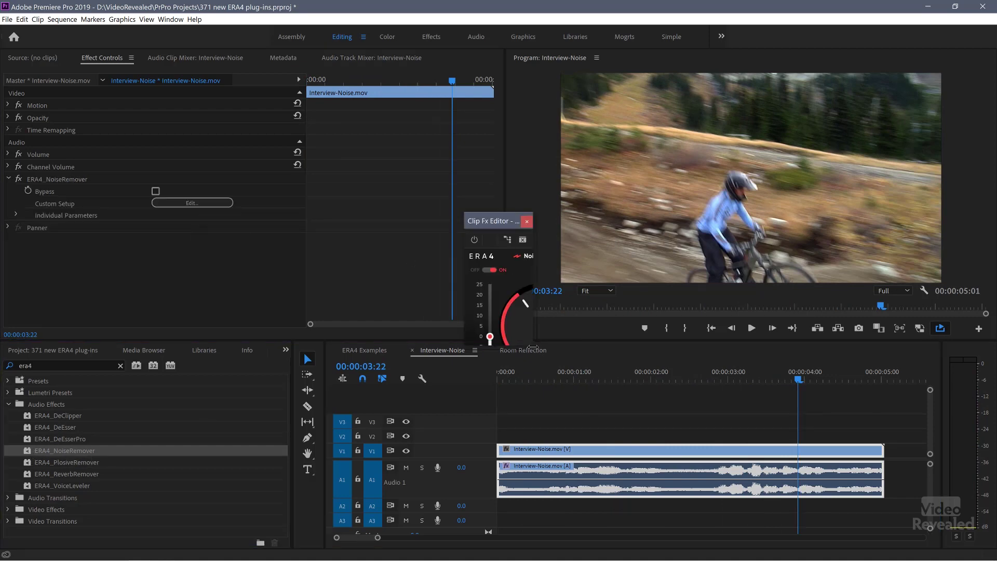
pyautogui.moveTo(534, 347); pyautogui.dragTo(631, 488)
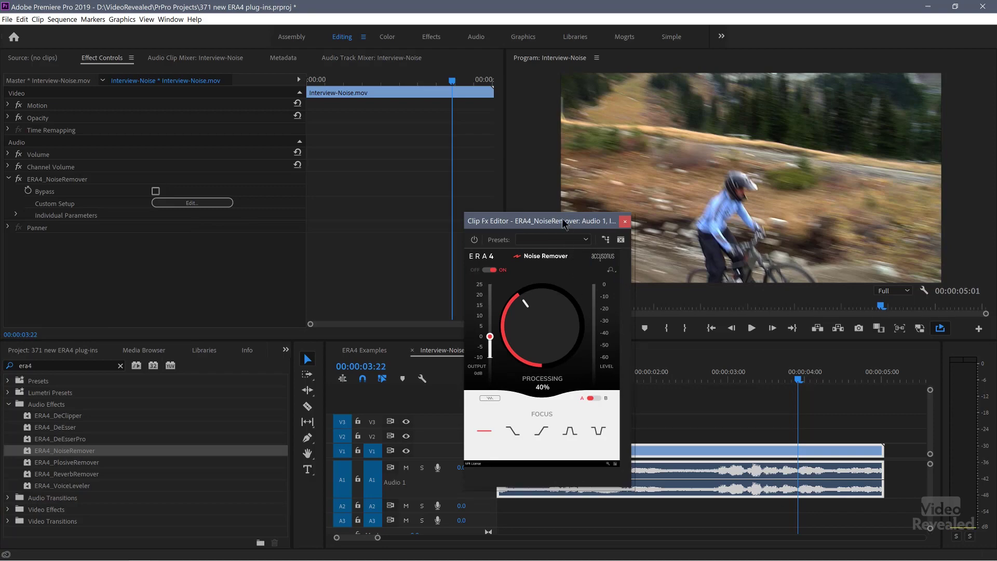
pyautogui.moveTo(563, 222); pyautogui.dragTo(527, 66)
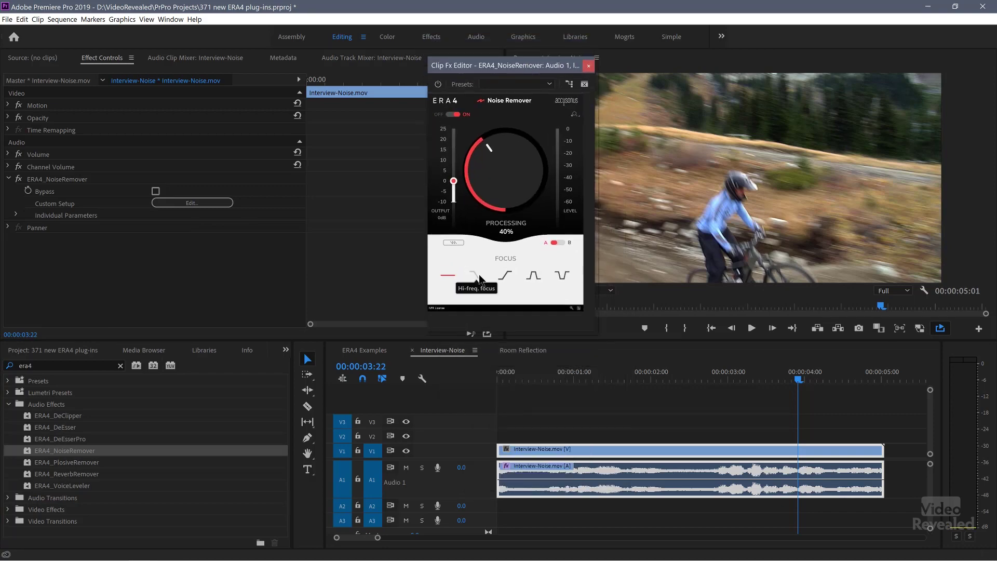
# Step: Set high-frequency focus and 65% processing, comparing the Noise Remover off and on during playback
pyautogui.click(478, 277)
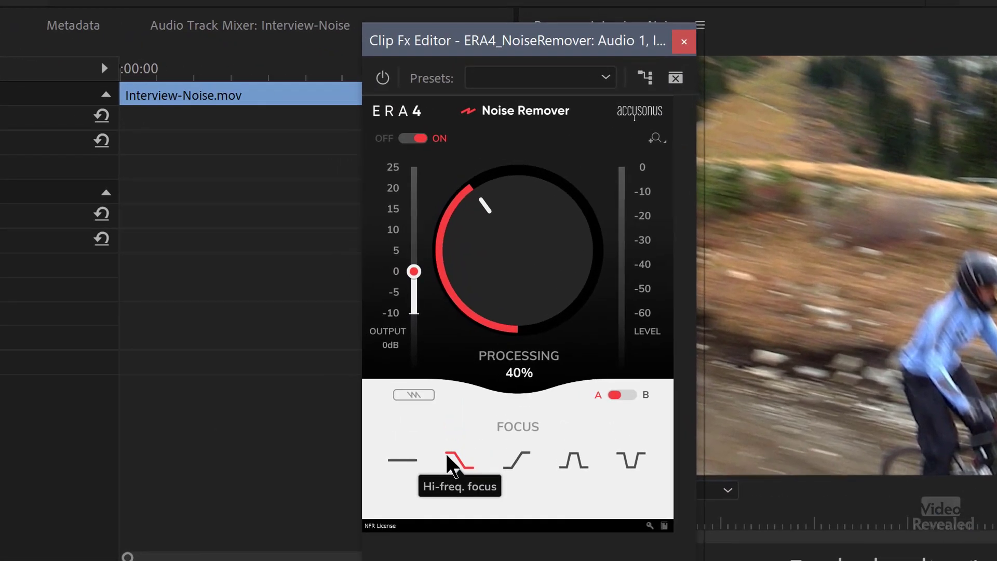
pyautogui.press('space')
pyautogui.scroll(5, 489, 286)
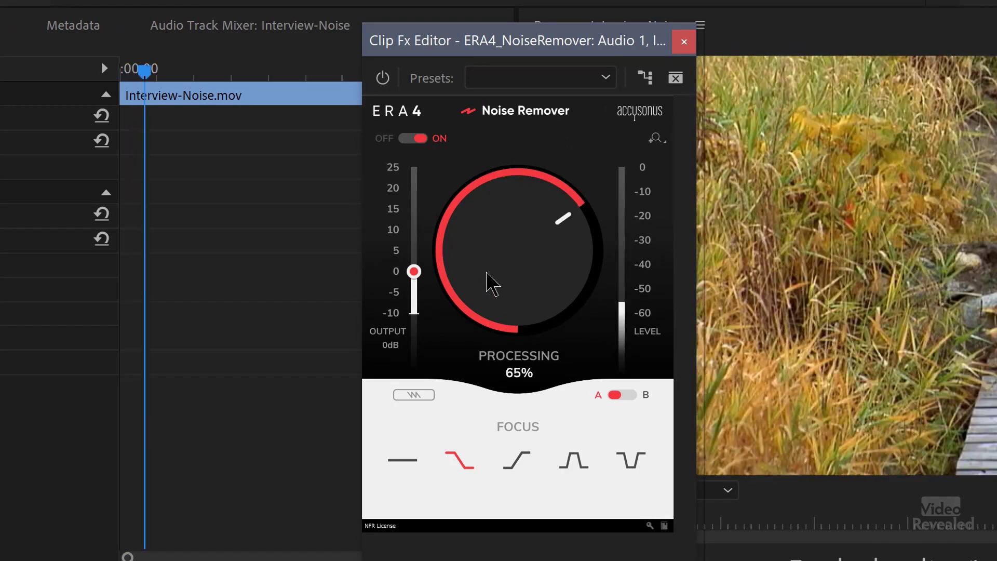
pyautogui.scroll(-1, 490, 284)
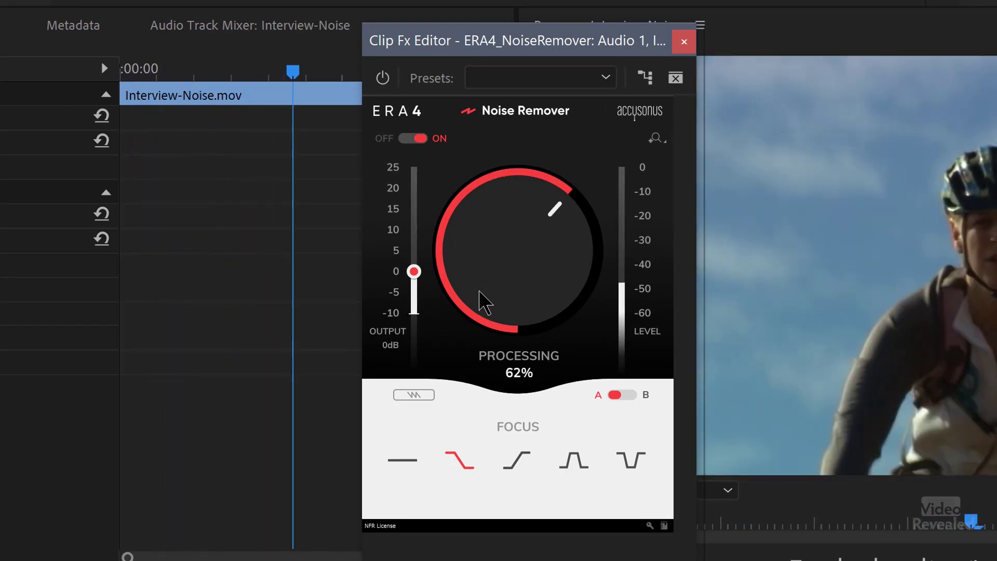
pyautogui.scroll(3, 479, 291)
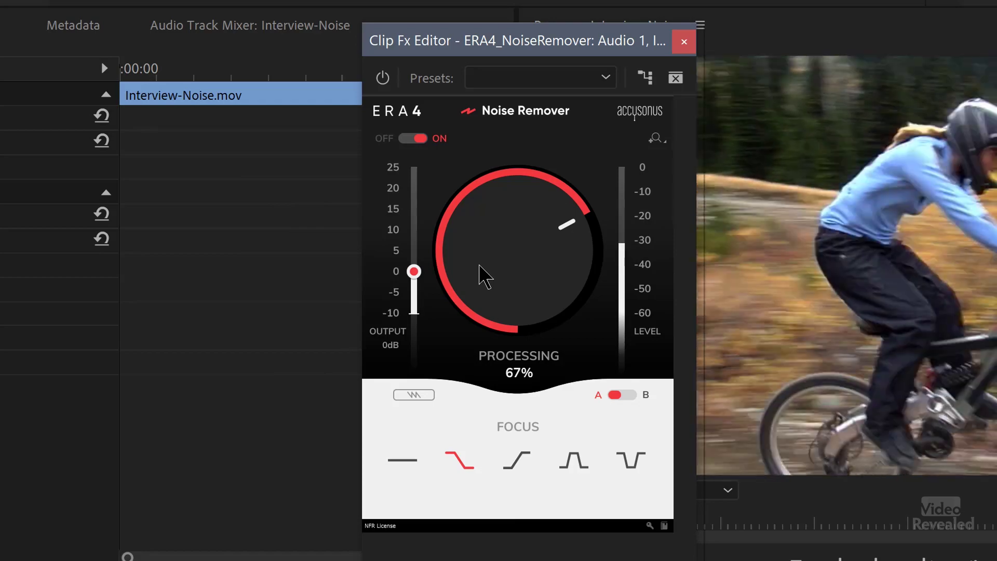
pyautogui.scroll(-3, 483, 276)
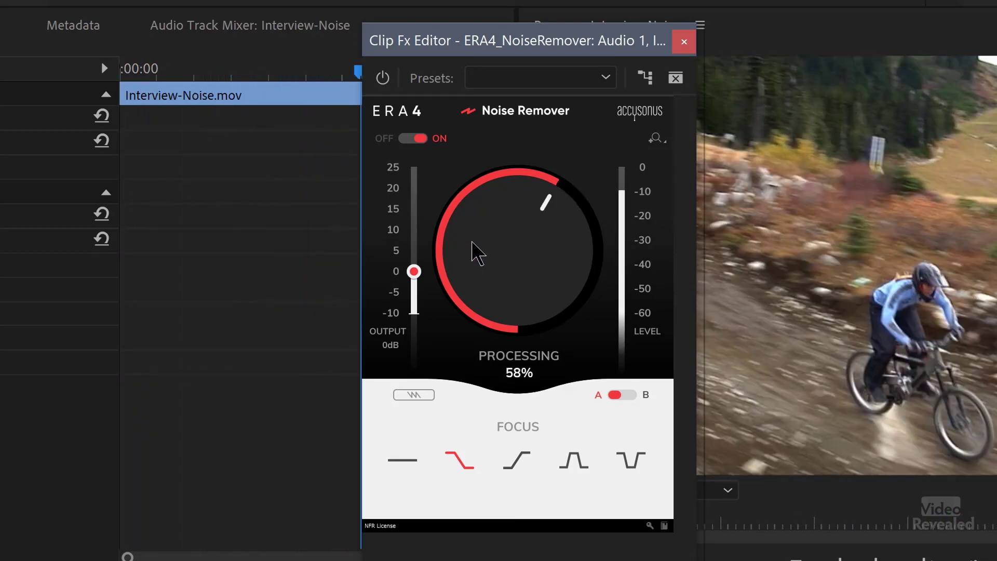
pyautogui.scroll(3, 475, 249)
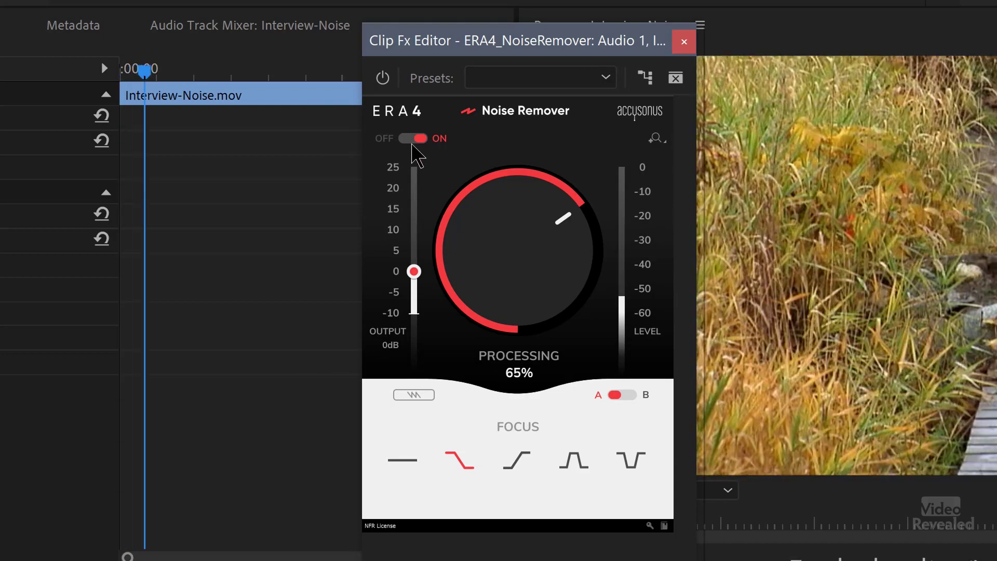
pyautogui.click(413, 145)
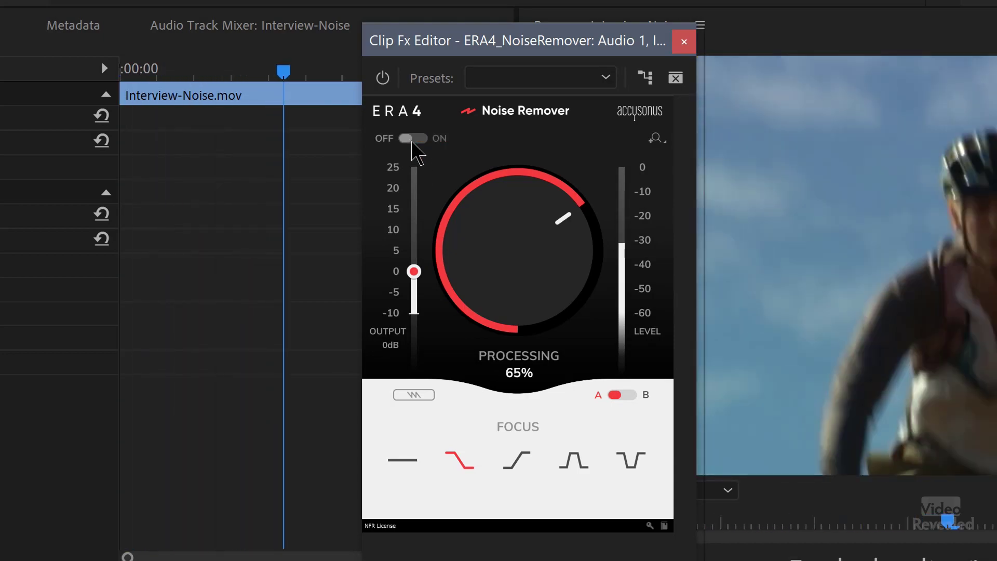
pyautogui.click(414, 139)
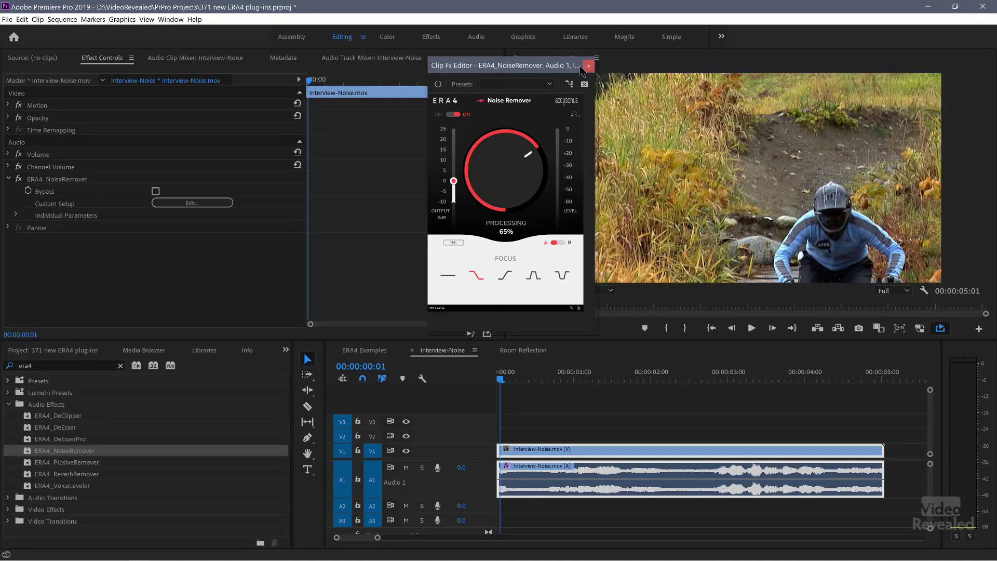
# Step: Apply ERA4_ReverbRemover to the reverb remover clip in ERA4 Examples and open its editor enlarged
pyautogui.click(588, 67)
pyautogui.click(373, 351)
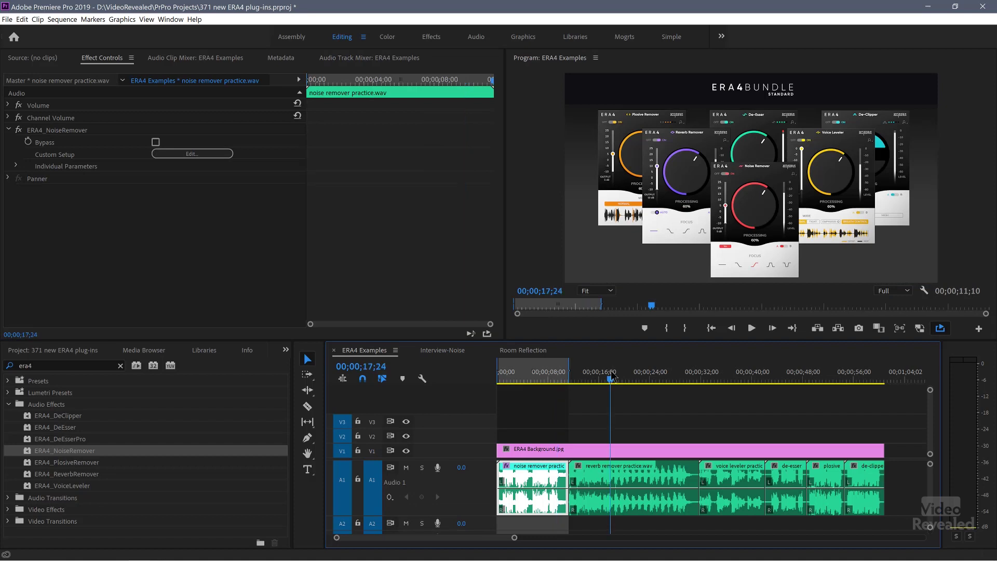
pyautogui.click(606, 473)
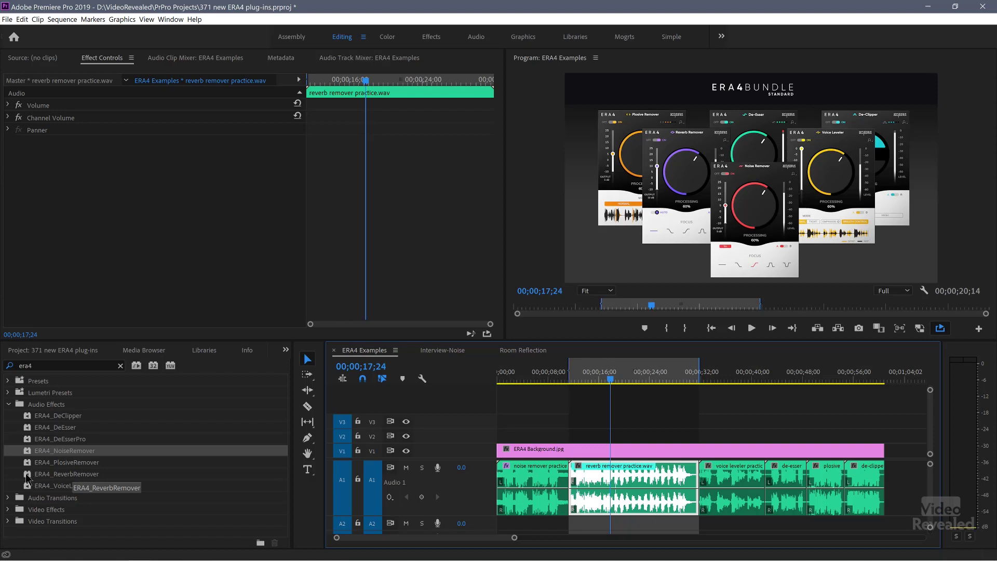
pyautogui.click(27, 478)
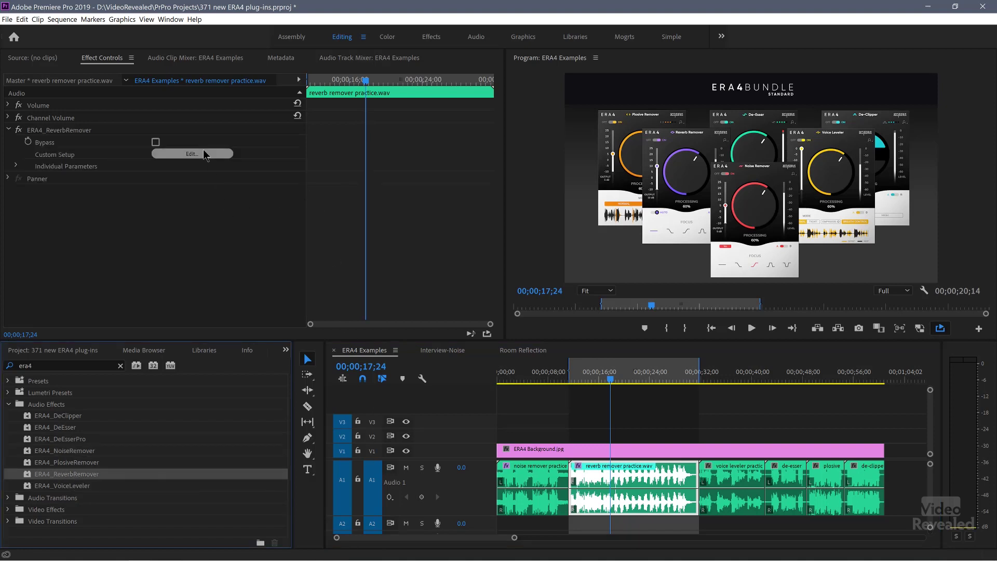
pyautogui.click(217, 154)
pyautogui.moveTo(487, 224); pyautogui.dragTo(400, 72)
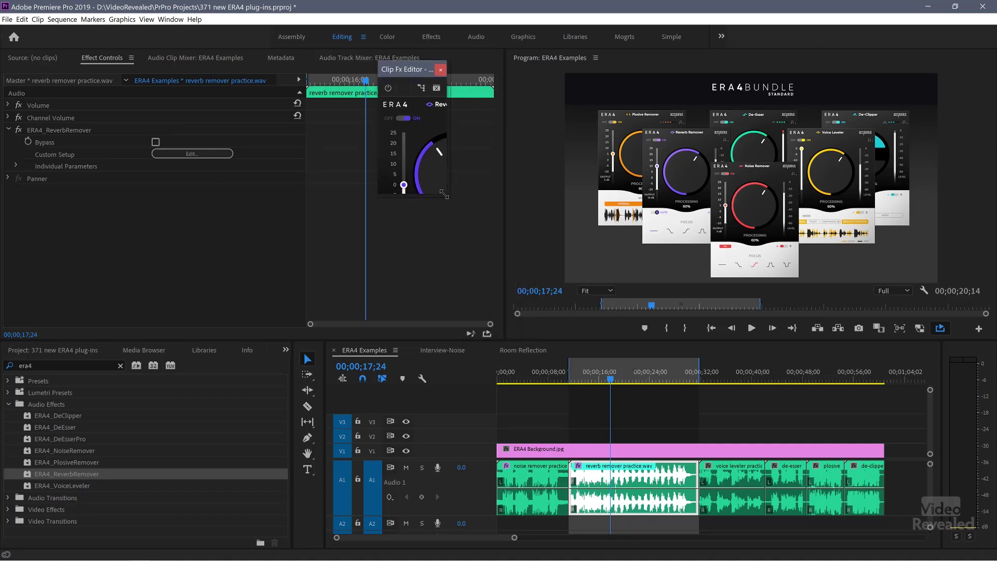
pyautogui.moveTo(444, 195); pyautogui.dragTo(552, 328)
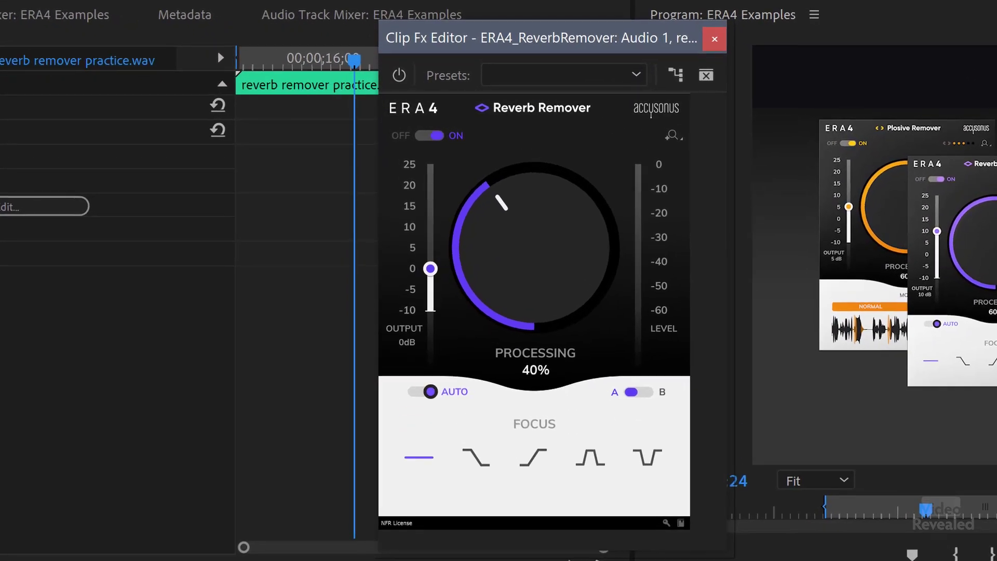
# Step: Audition the reverb clip, switch the Reverb Remover on at 70% processing and 11 dB output, then close the editor
pyautogui.press('space')
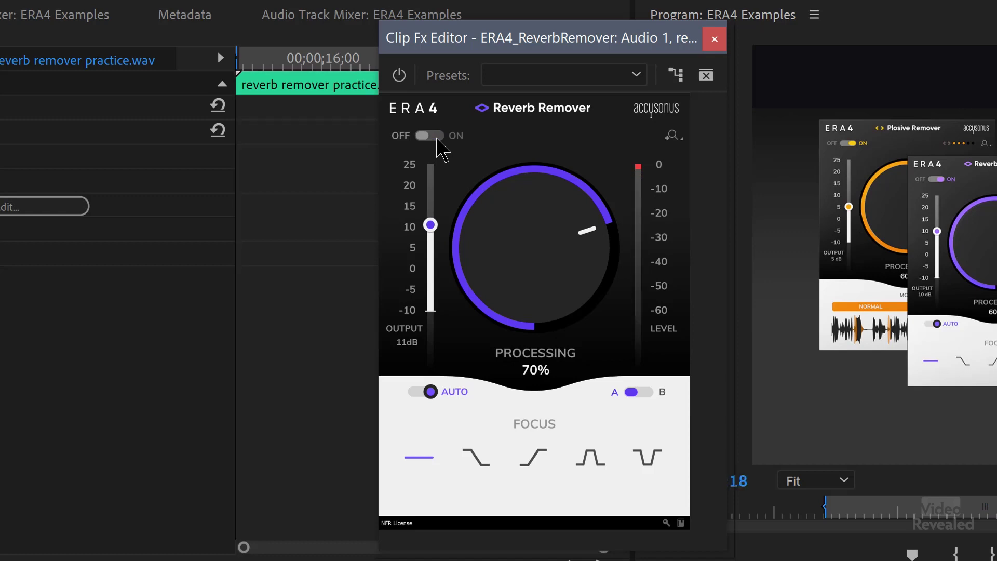
pyautogui.press('space')
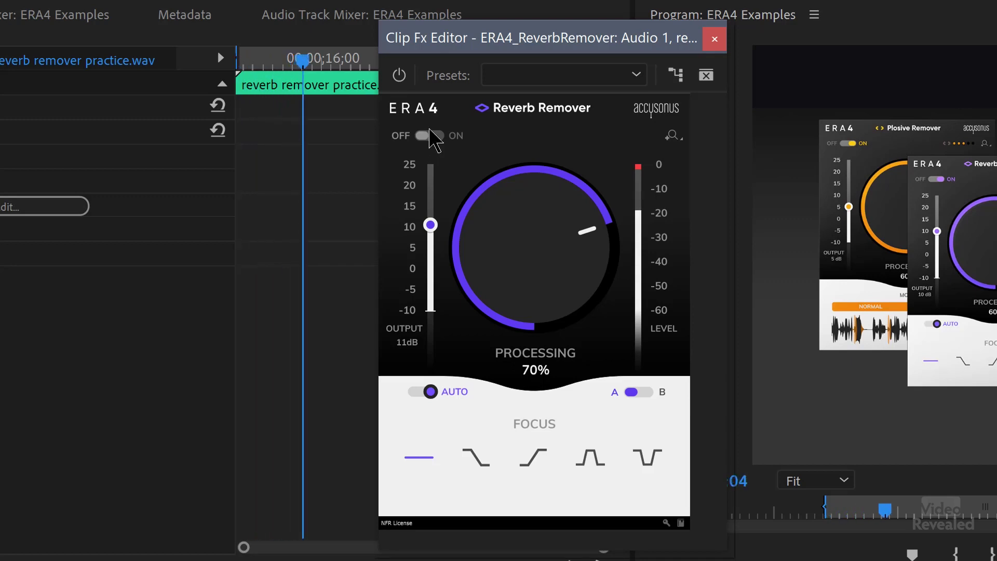
pyautogui.click(430, 136)
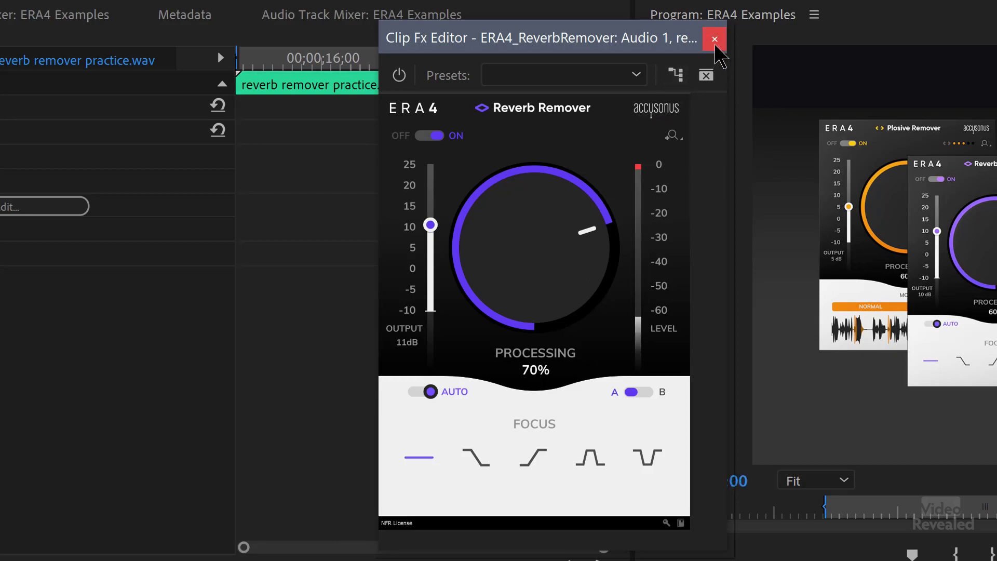
pyautogui.click(709, 76)
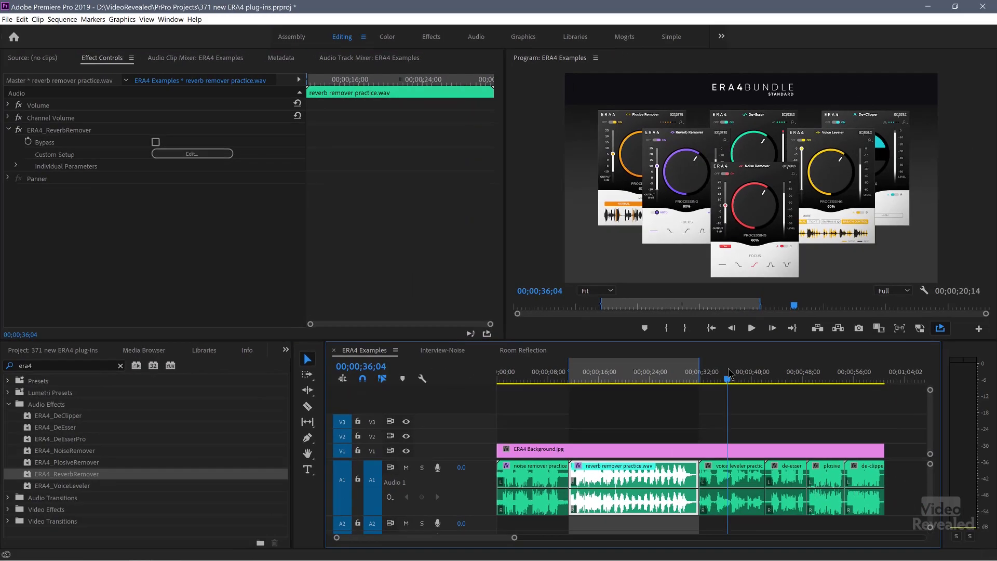
# Step: Apply ERA4_VoiceLeveler to the voice leveler clip and open its Clip Fx Editor near the top
pyautogui.click(727, 481)
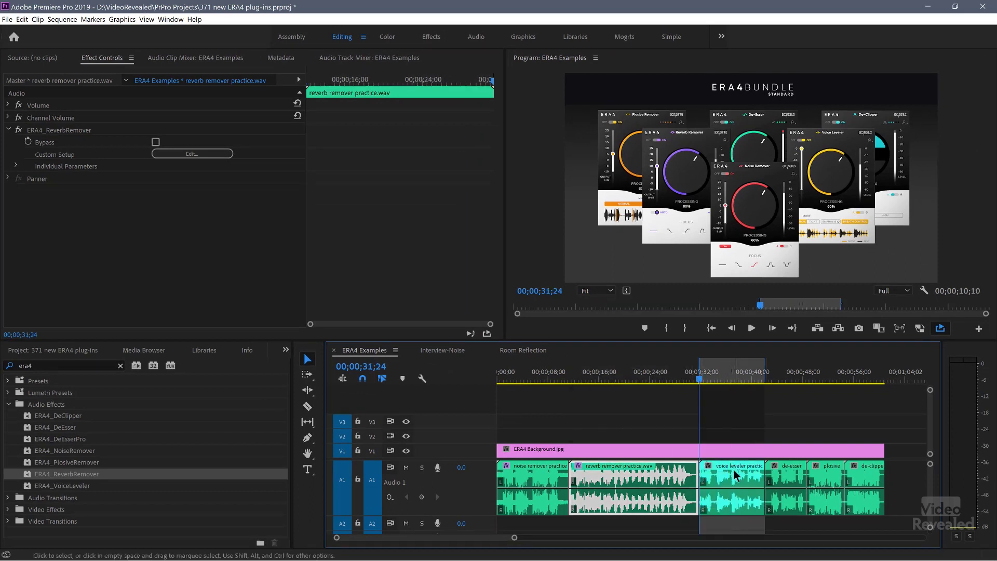
pyautogui.click(735, 477)
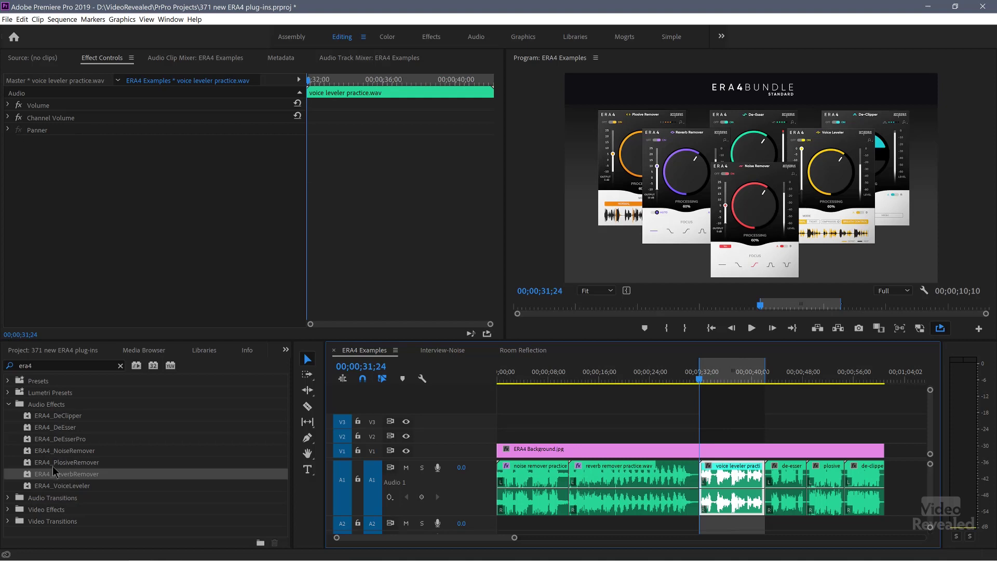
pyautogui.moveTo(41, 486); pyautogui.dragTo(727, 501)
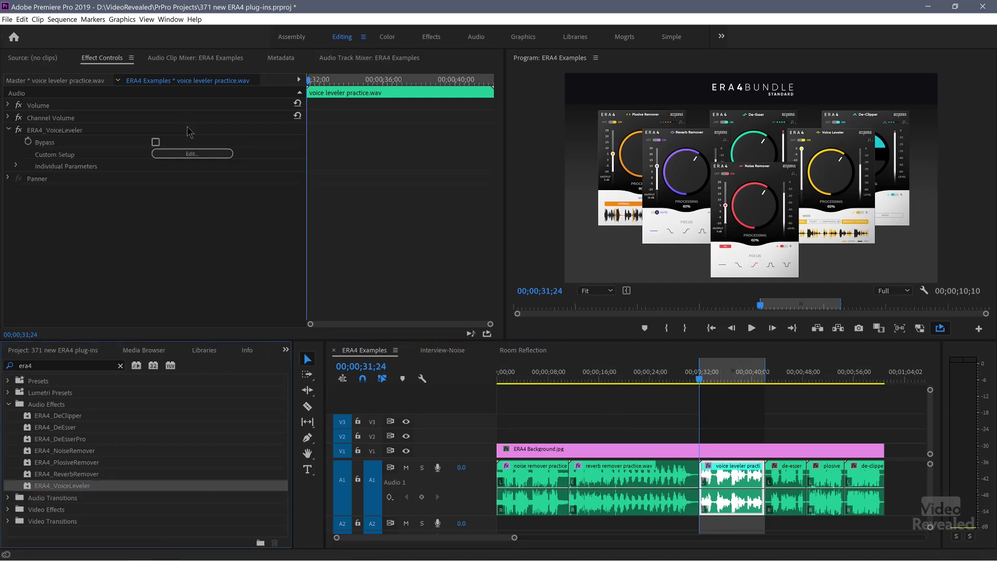
pyautogui.click(195, 153)
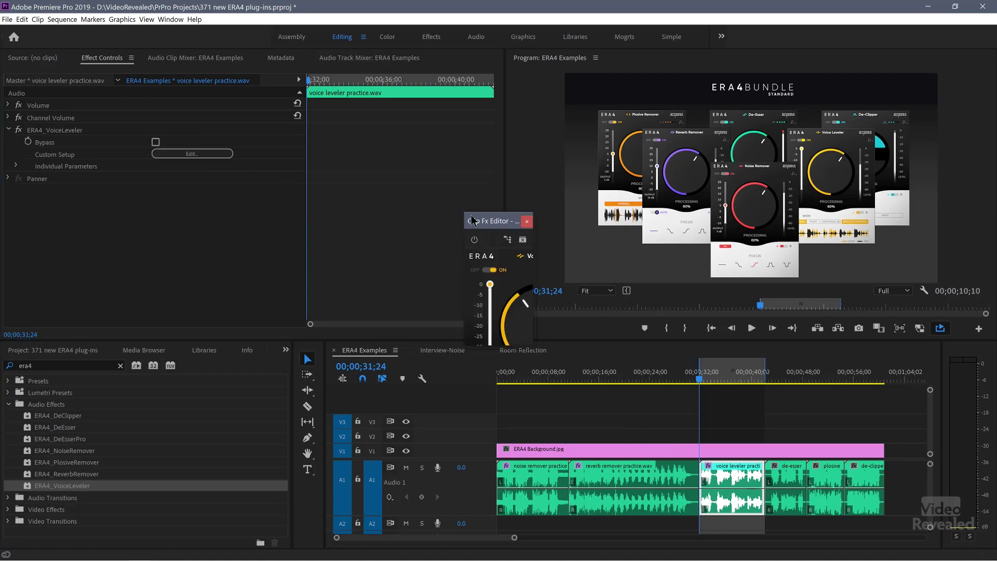
pyautogui.moveTo(484, 221); pyautogui.dragTo(414, 72)
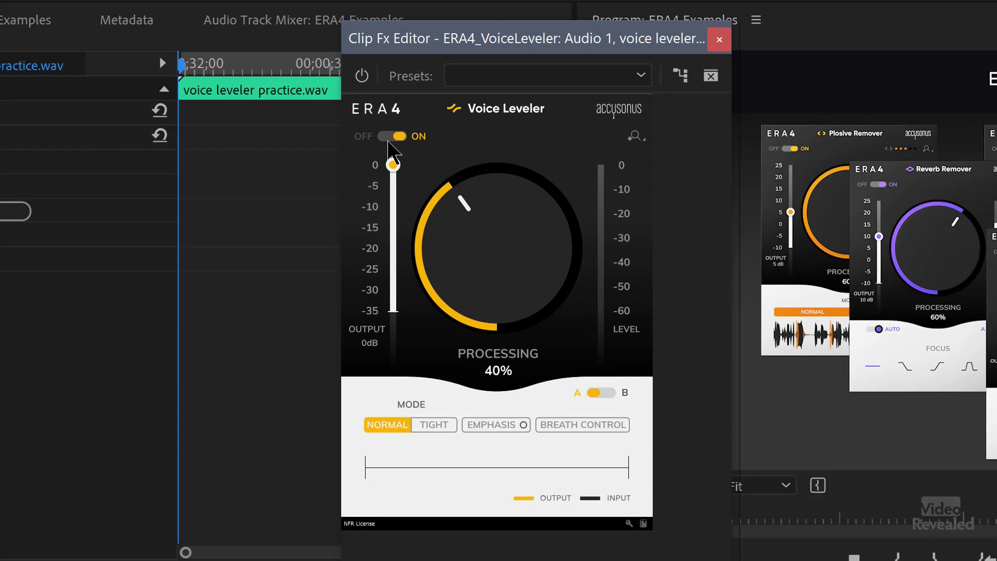
# Step: Hear the clip with Voice Leveler off, then switch it on at 67% processing and play again
pyautogui.click(392, 136)
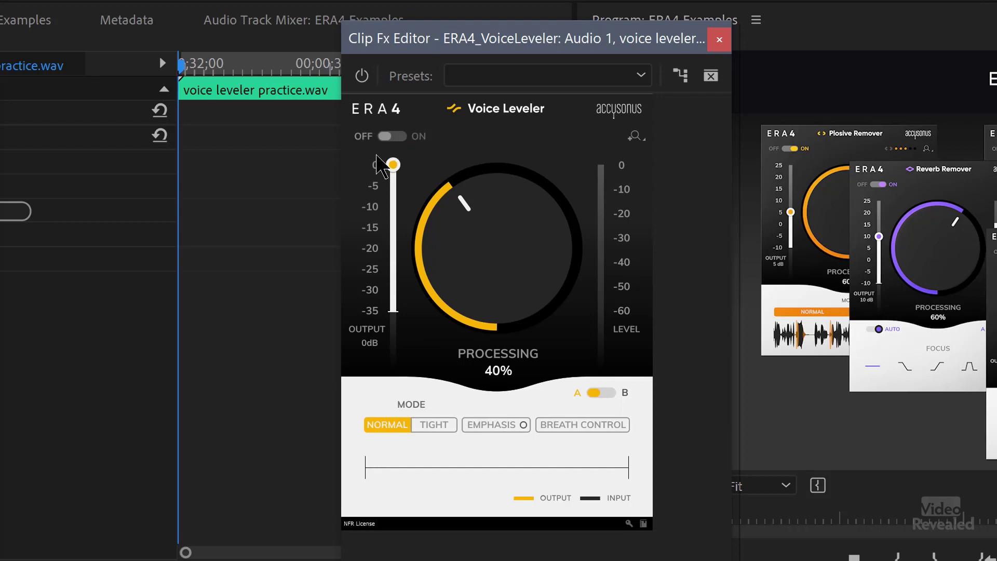
pyautogui.press('space')
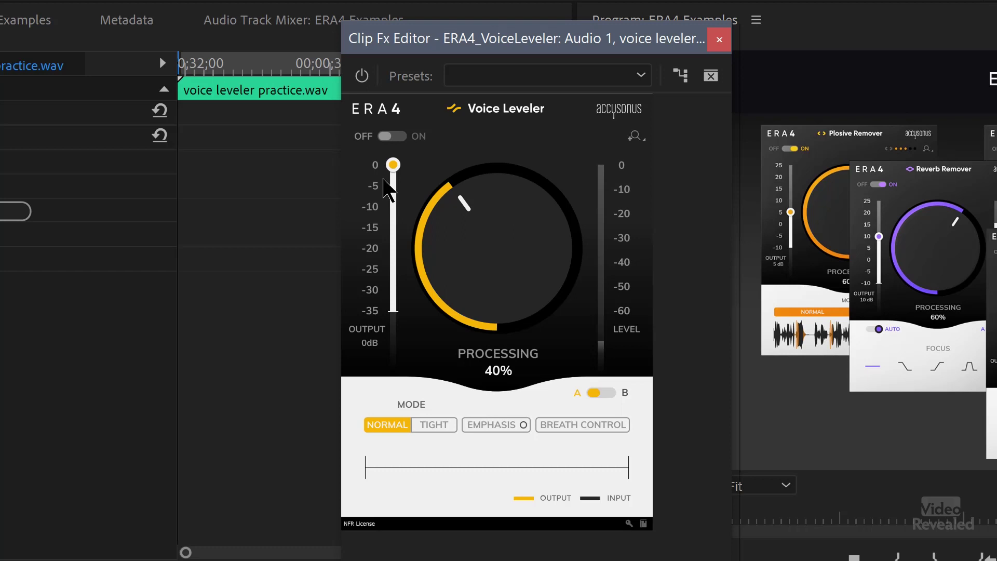
pyautogui.press('Home')
pyautogui.click(404, 137)
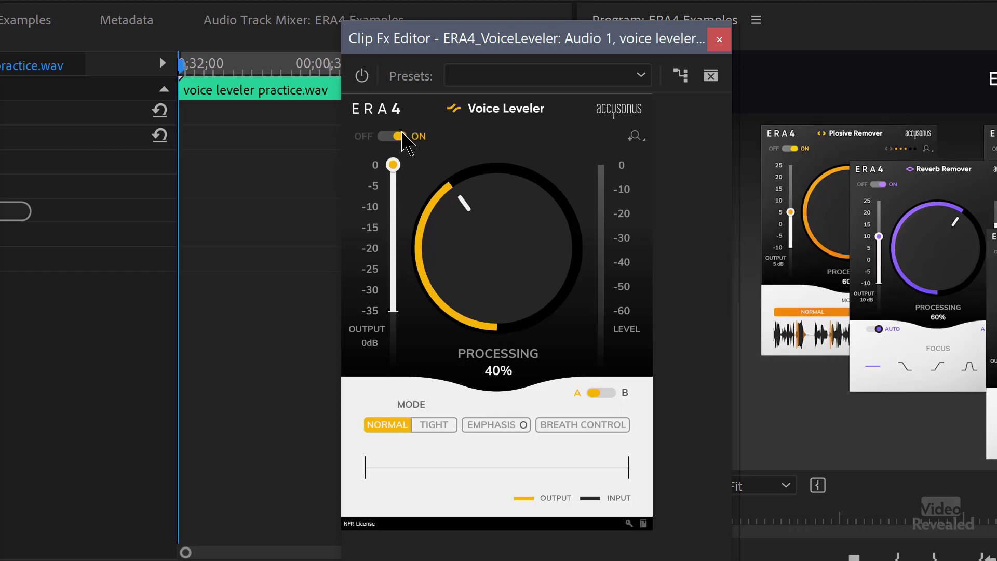
pyautogui.moveTo(493, 299); pyautogui.dragTo(468, 231)
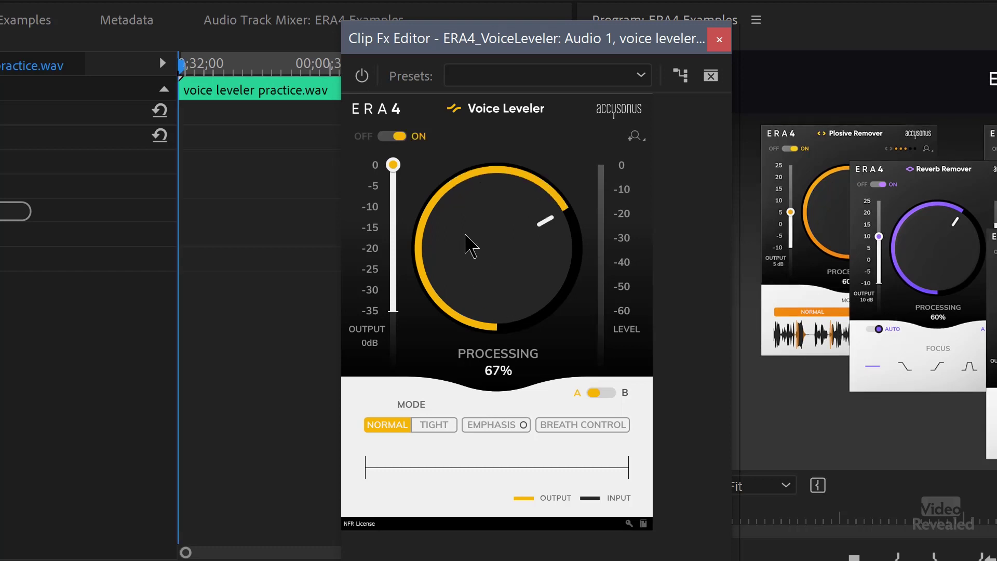
pyautogui.press('space')
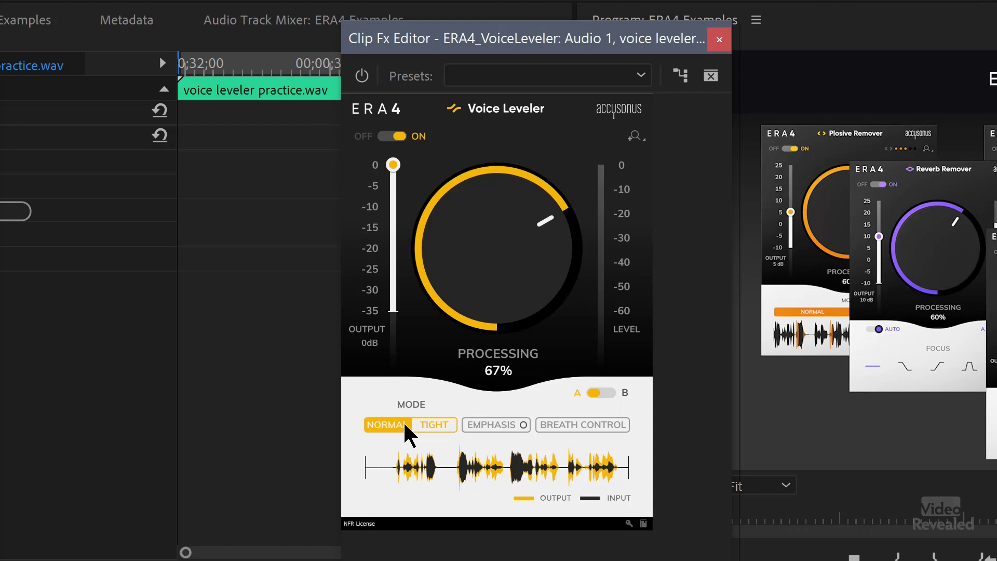
# Step: Compare the Voice Leveler's Tight, Emphasis and Breath Control options, keep Normal mode, and close the editor
pyautogui.click(434, 425)
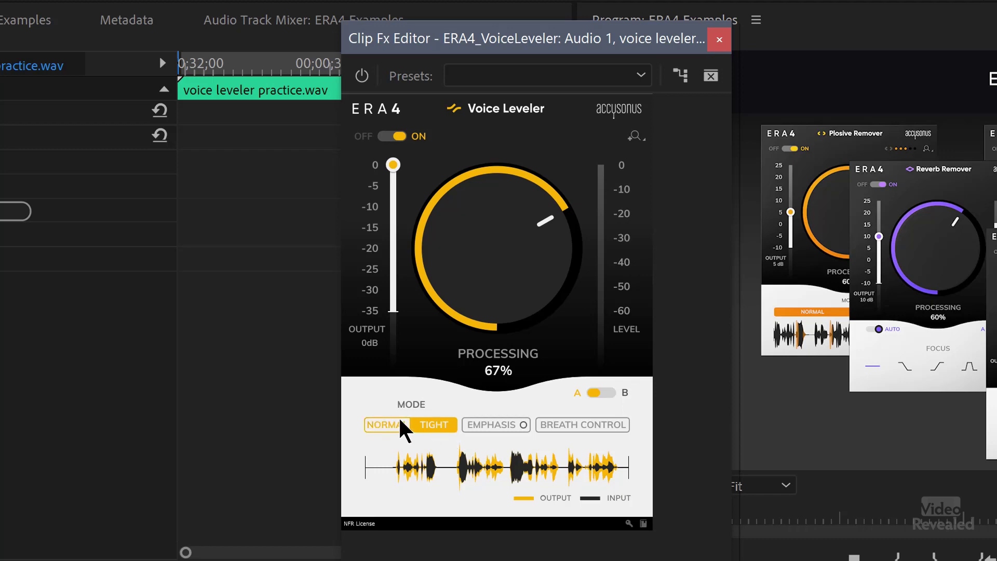
pyautogui.click(393, 430)
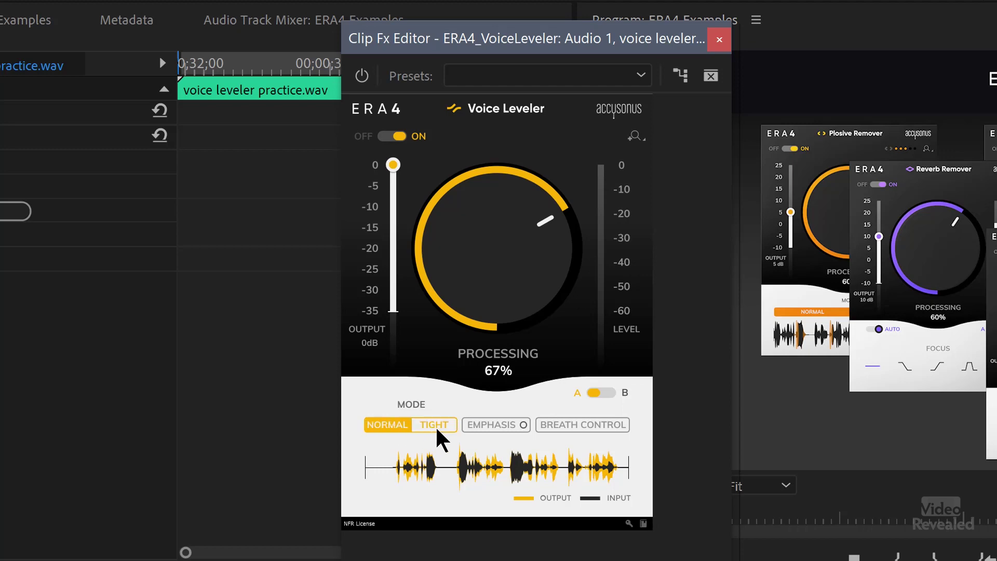
pyautogui.click(507, 427)
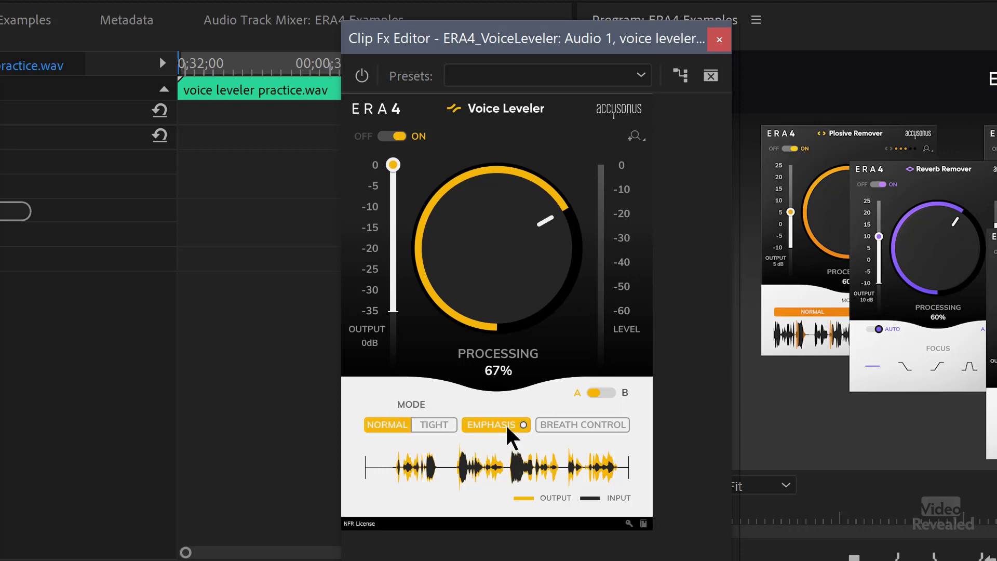
pyautogui.click(589, 426)
pyautogui.click(563, 425)
pyautogui.click(482, 426)
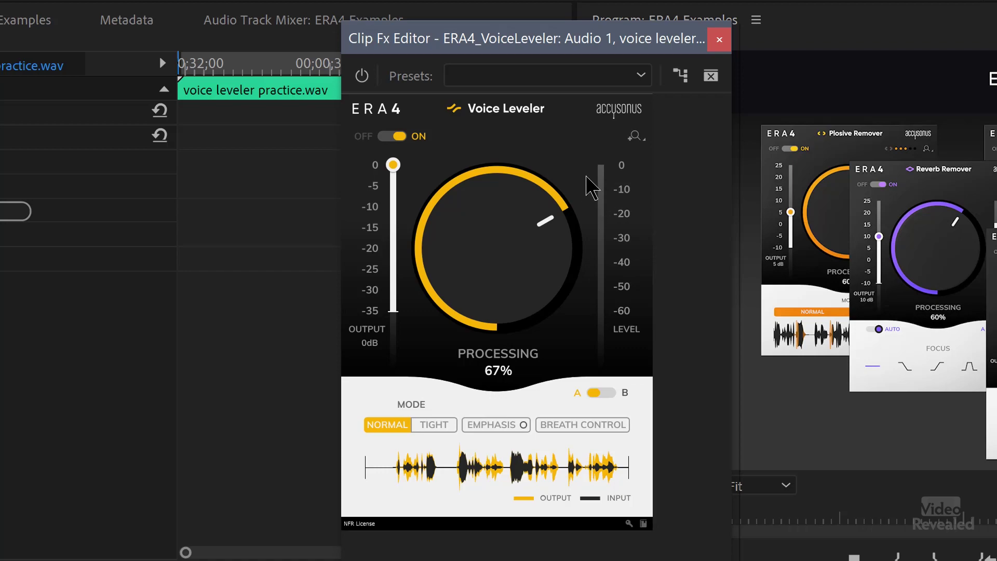
pyautogui.click(725, 38)
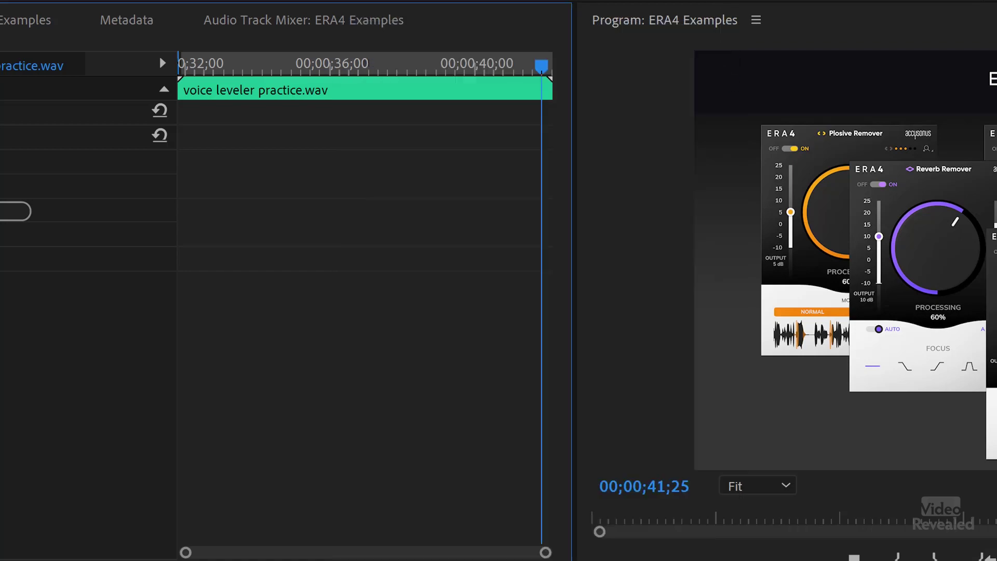
# Step: Select the de-esser practice clip, apply ERA4_DeEsser, and open its enlarged custom settings
pyautogui.click(784, 370)
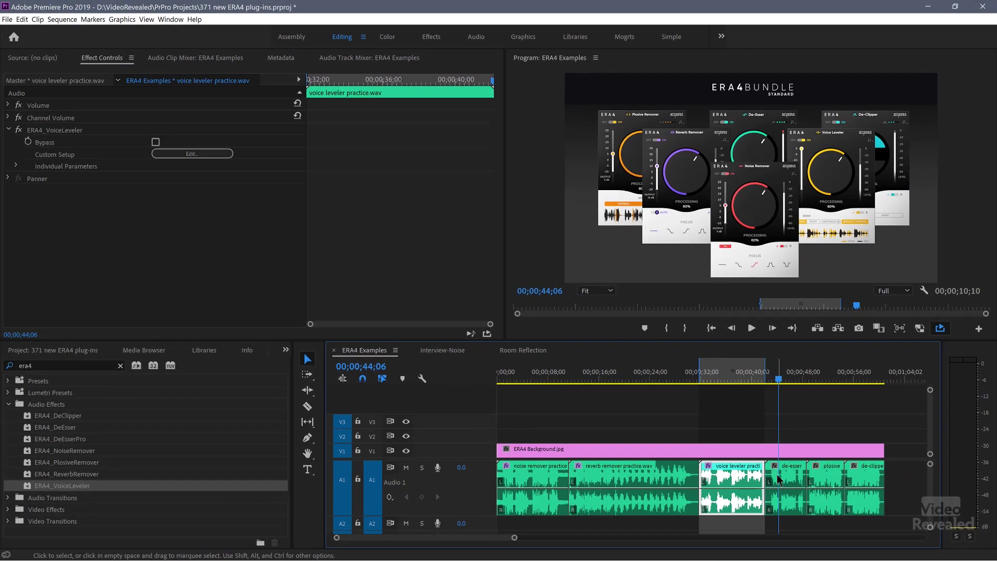
pyautogui.click(775, 476)
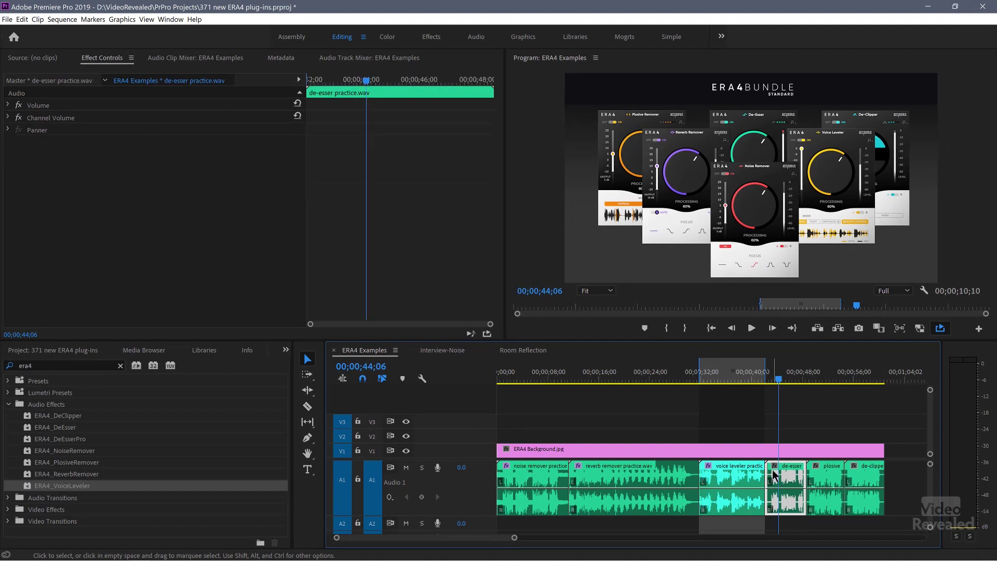
pyautogui.press('x')
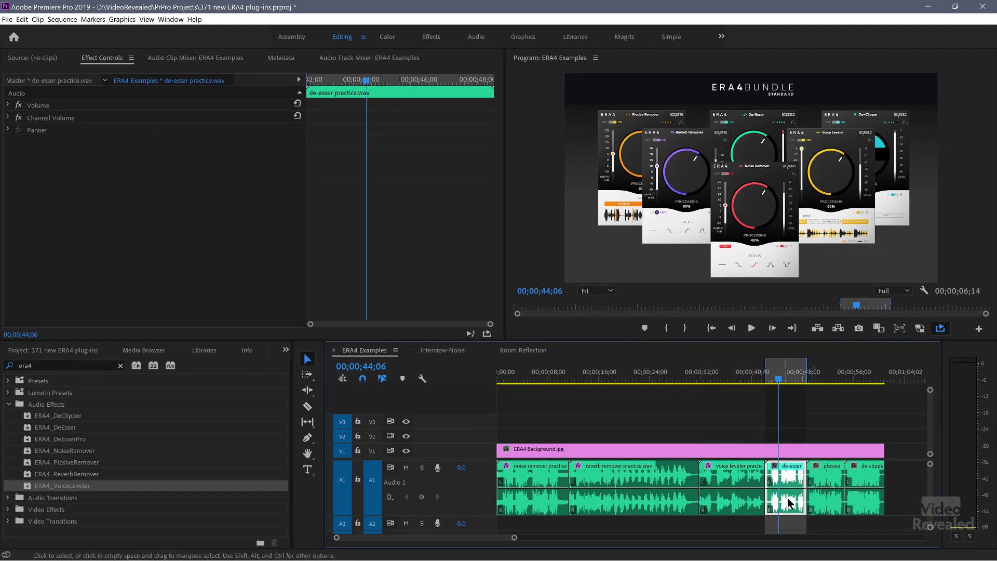
pyautogui.doubleClick(57, 429)
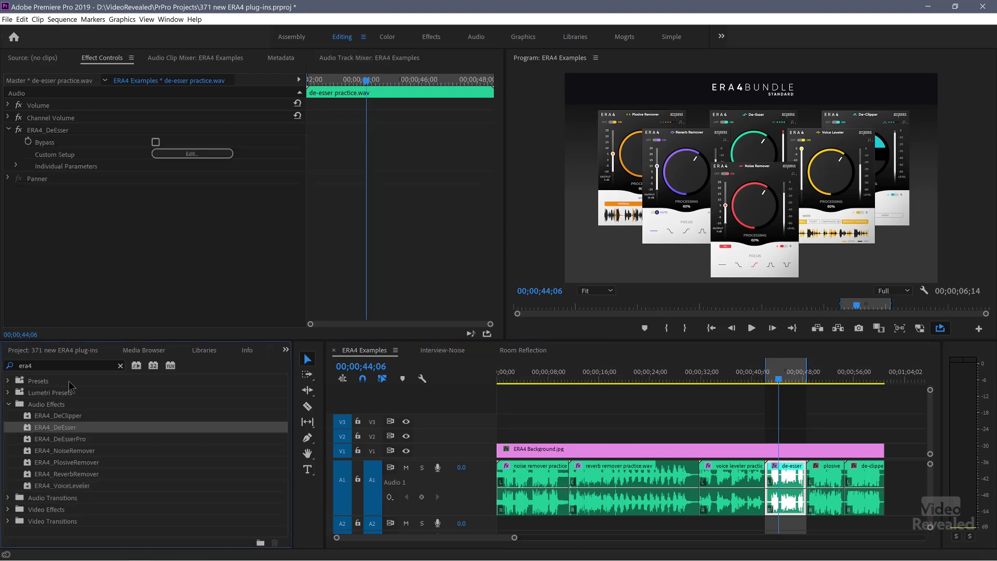
pyautogui.click(214, 154)
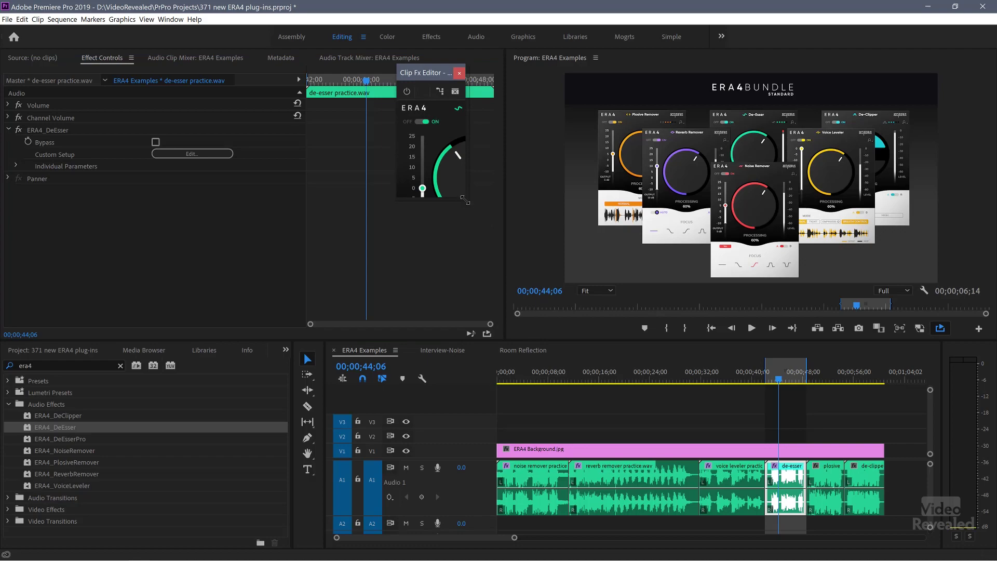
pyautogui.moveTo(465, 200); pyautogui.dragTo(598, 363)
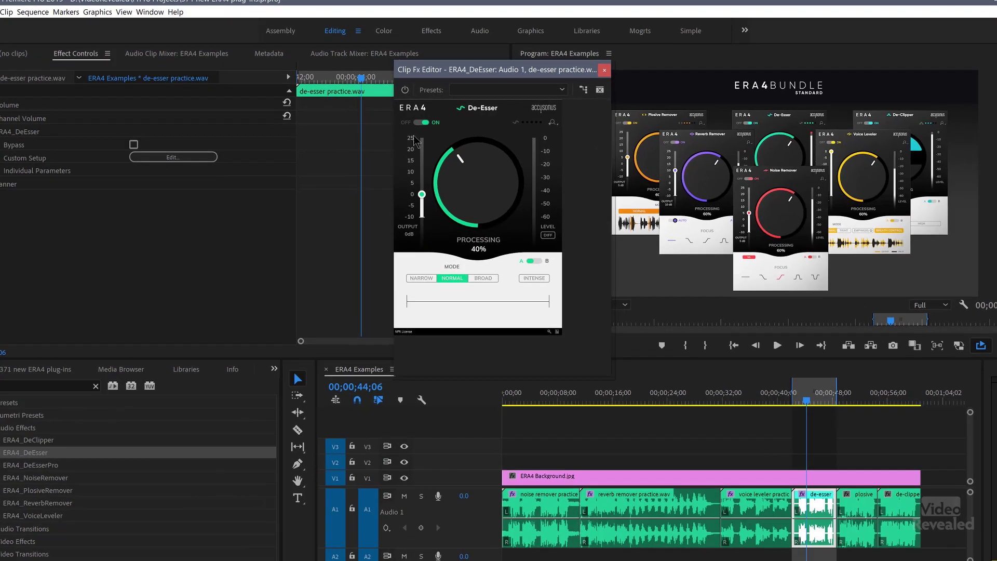
# Step: Compare the clip with the De-Esser off and on at about 69% processing
pyautogui.click(418, 123)
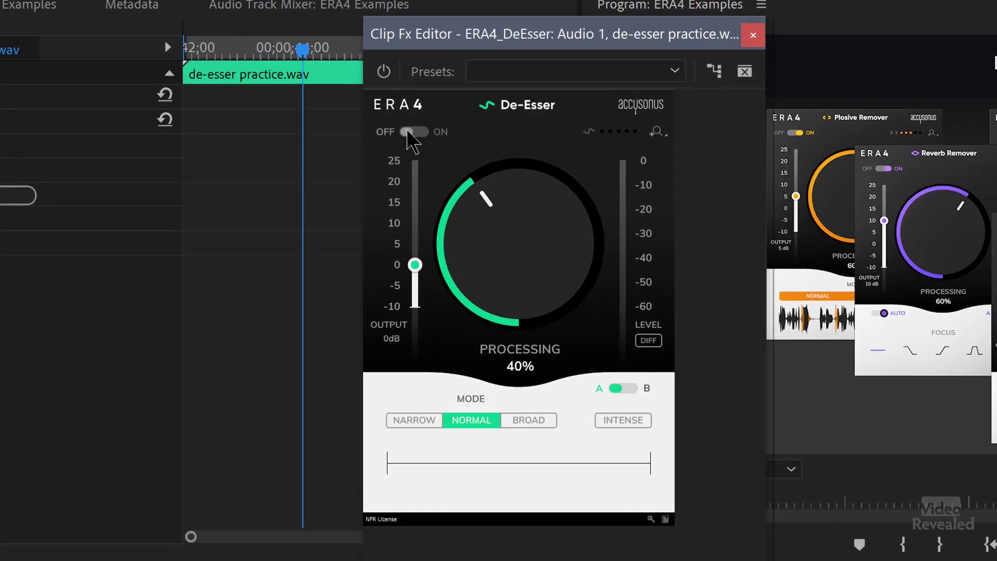
pyautogui.press('space')
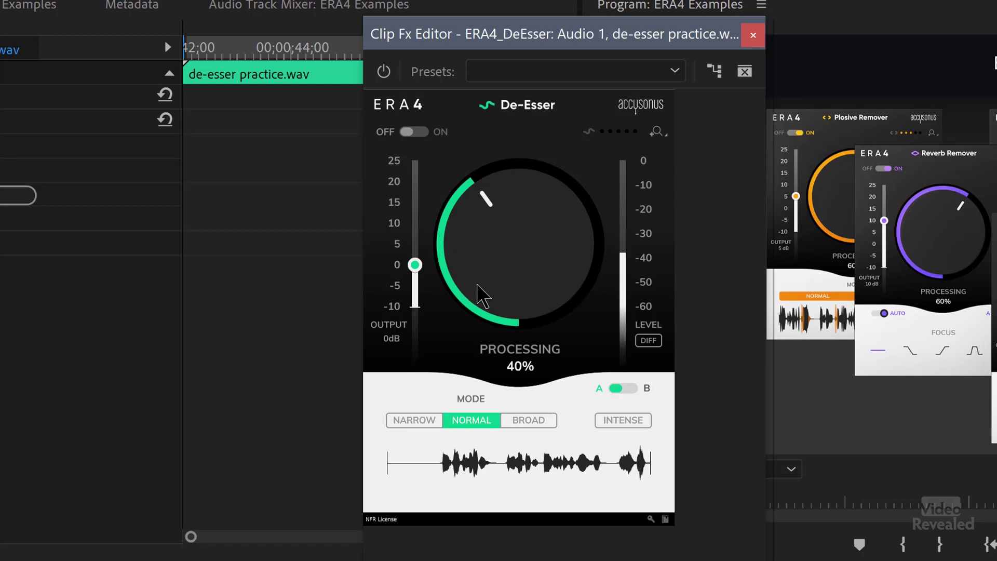
pyautogui.click(421, 134)
pyautogui.moveTo(496, 290); pyautogui.dragTo(491, 256)
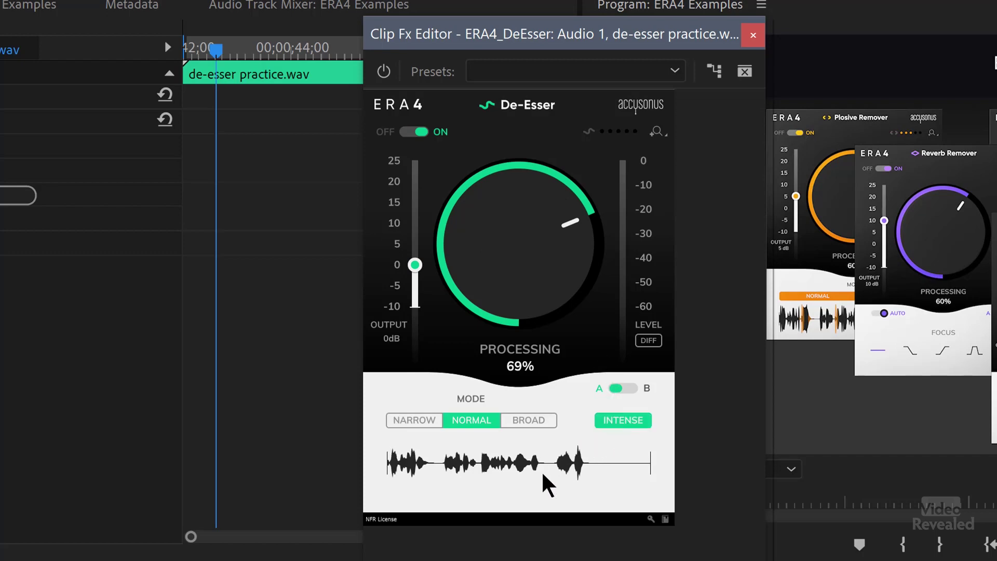
pyautogui.press('space')
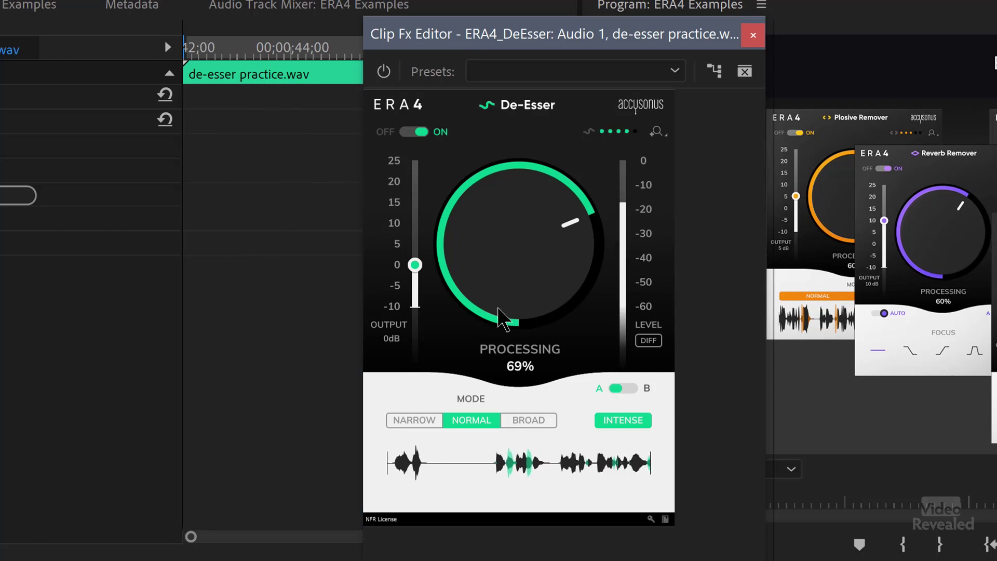
pyautogui.press('space')
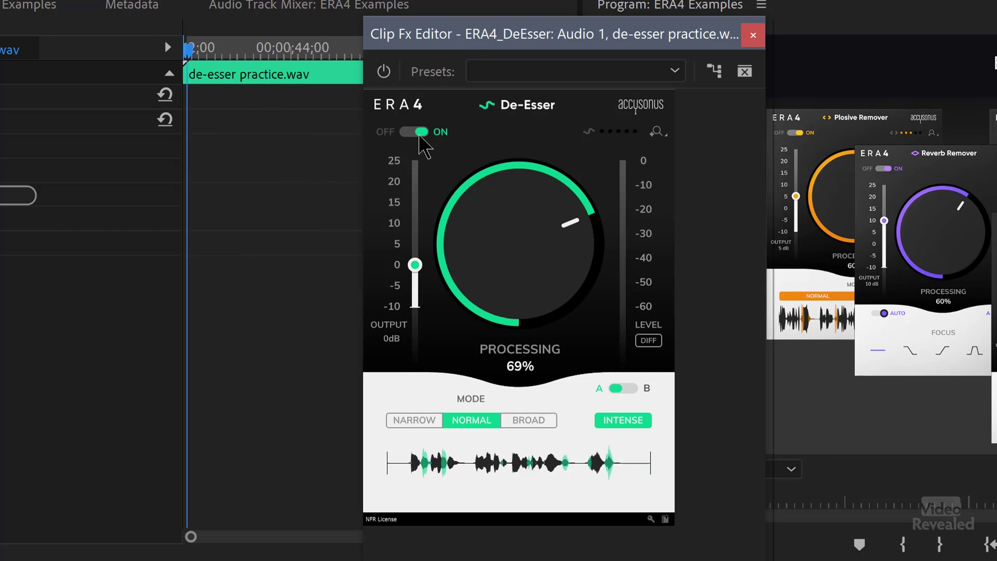
pyautogui.press('space')
pyautogui.click(415, 134)
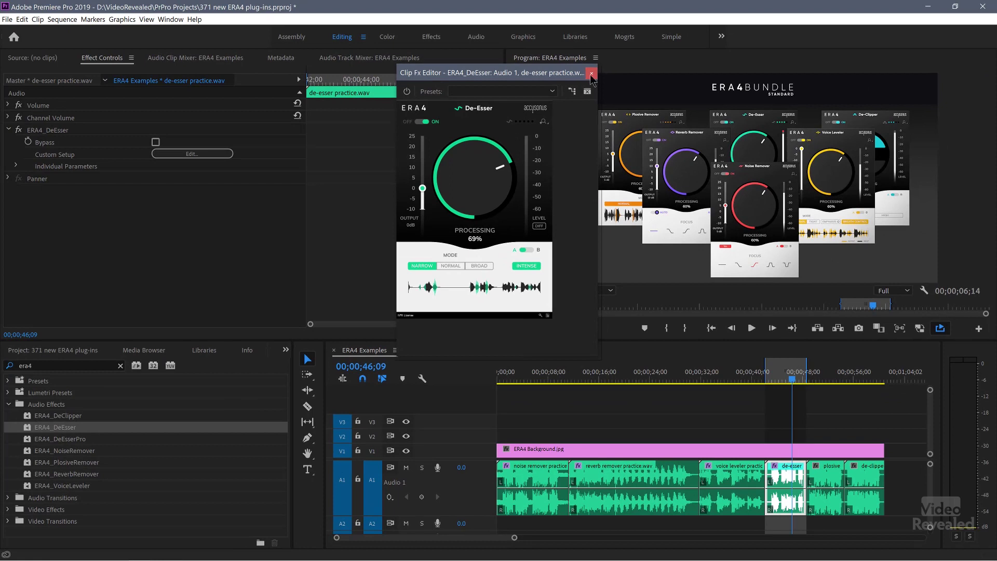
# Step: Close the De-Esser, apply ERA4_PlosiveRemover to the plosive clip, and open its enlarged settings
pyautogui.click(591, 73)
pyautogui.click(826, 379)
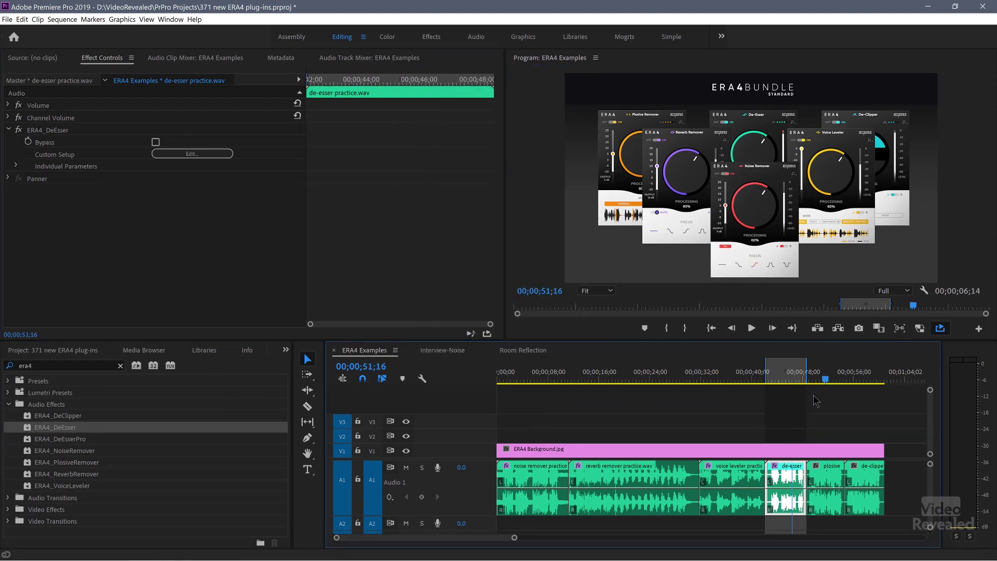
pyautogui.click(822, 483)
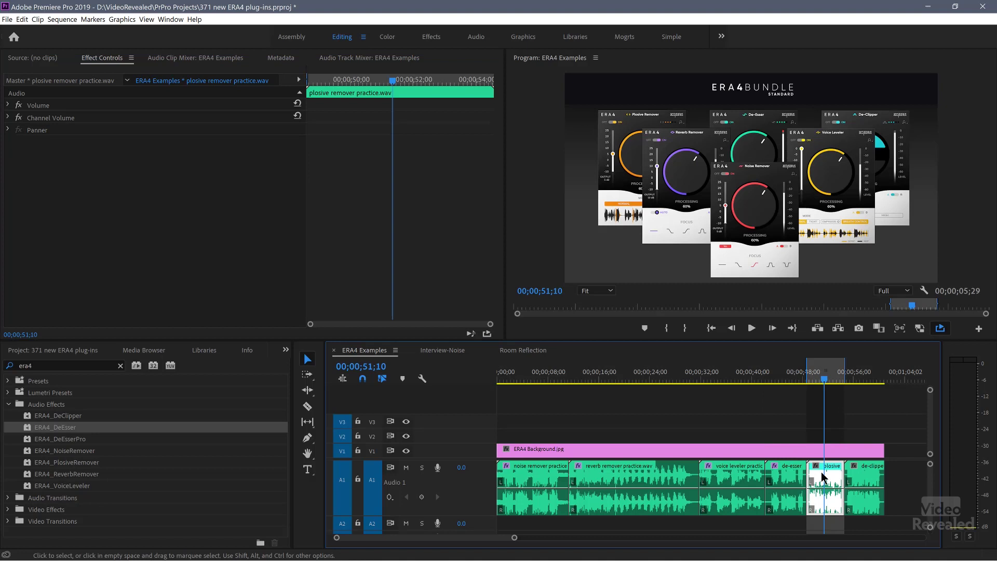
pyautogui.press('Up')
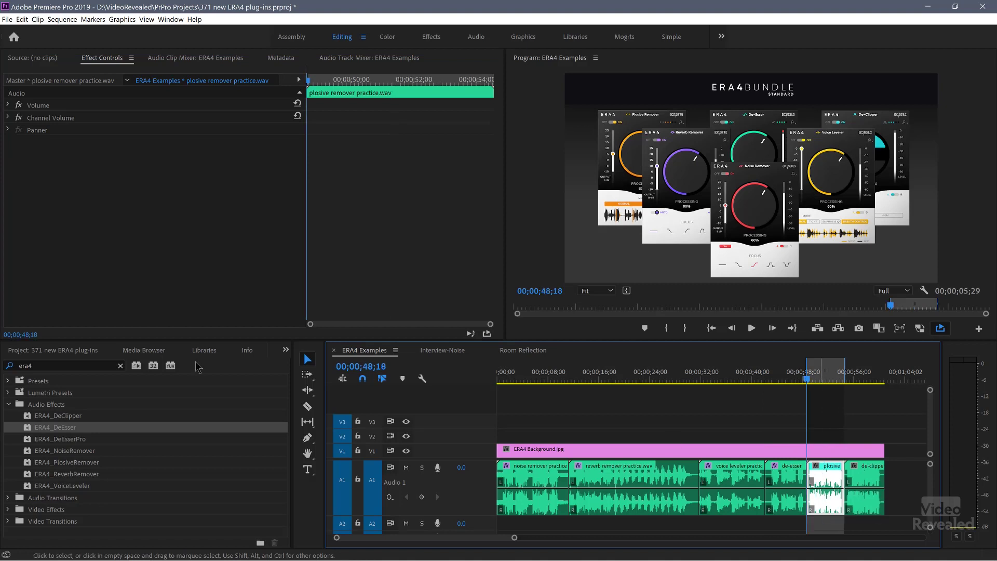
pyautogui.doubleClick(73, 466)
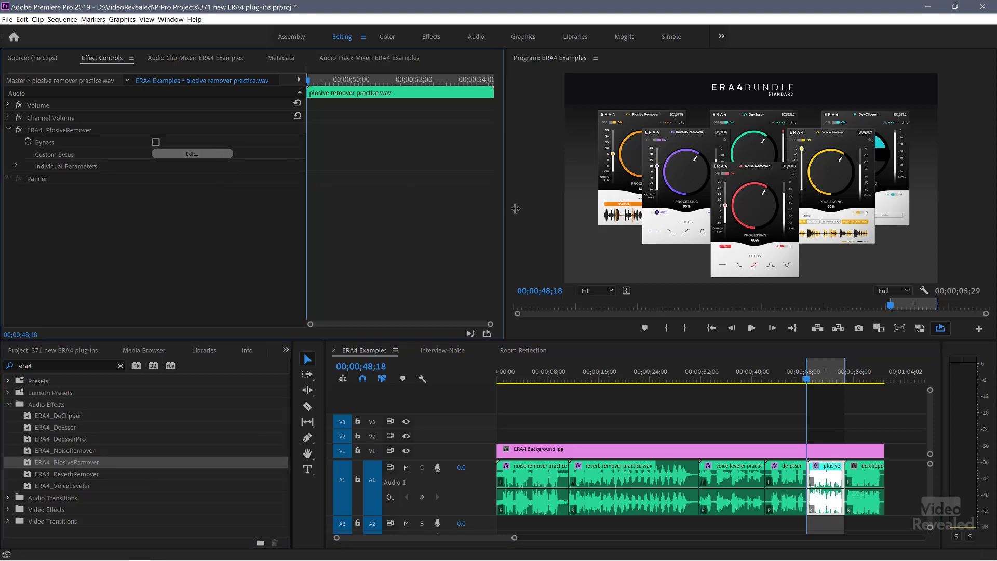
pyautogui.click(221, 155)
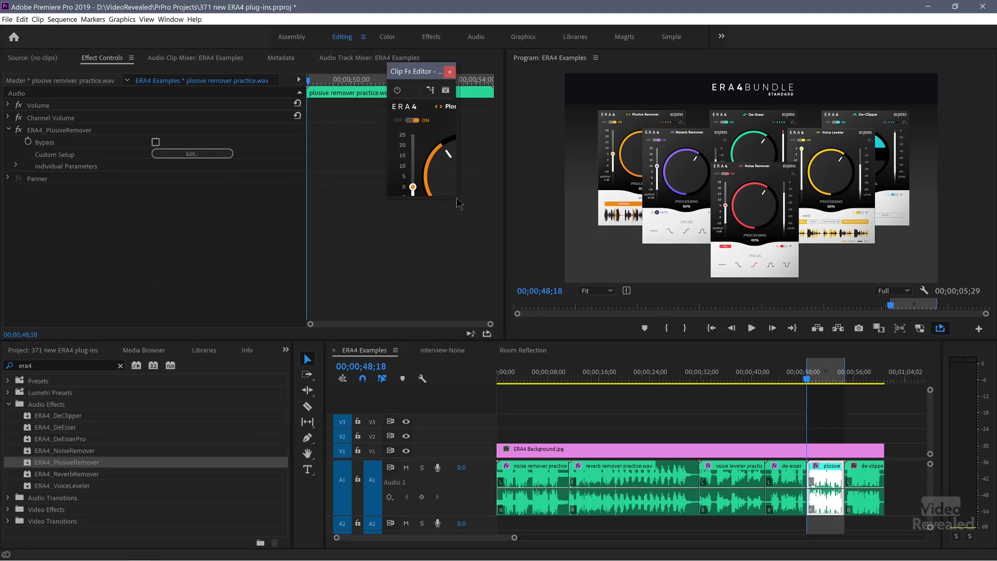
pyautogui.moveTo(461, 209); pyautogui.dragTo(586, 340)
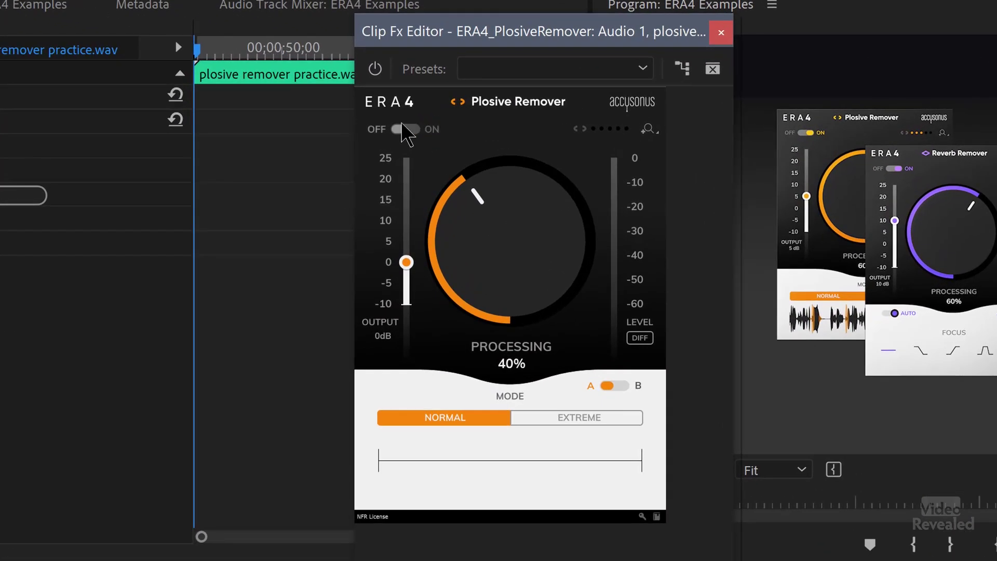
# Step: Raise Plosive Remover processing from 40% to 67%, then compare bypassed and Diff playback
pyautogui.press('space')
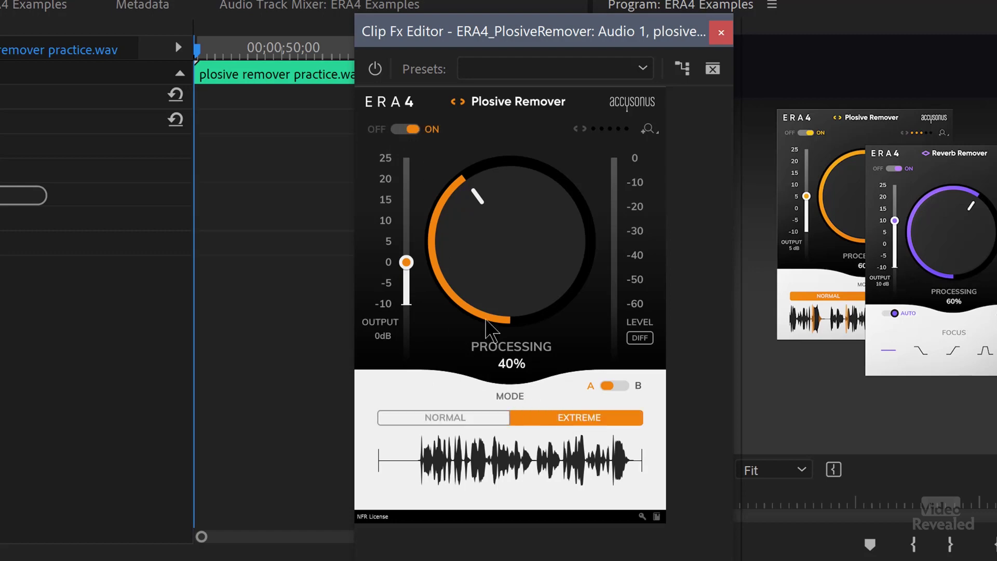
pyautogui.moveTo(486, 320); pyautogui.dragTo(467, 224)
pyautogui.press('space')
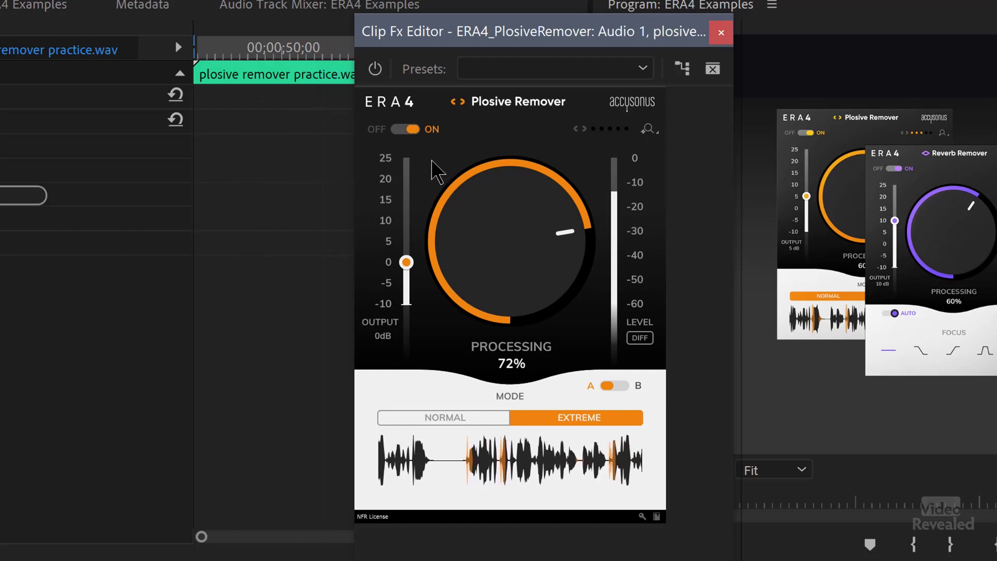
pyautogui.click(405, 130)
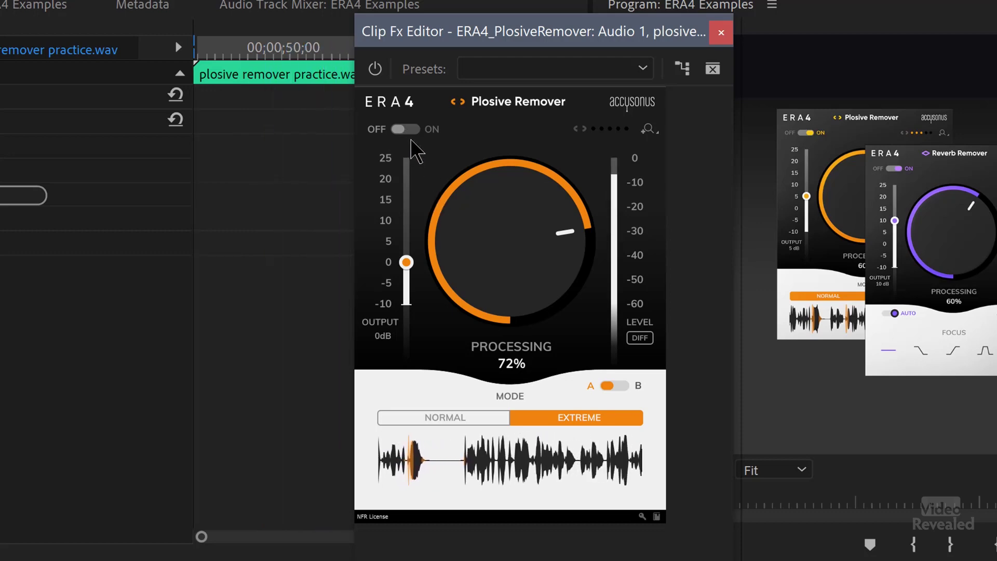
pyautogui.click(639, 338)
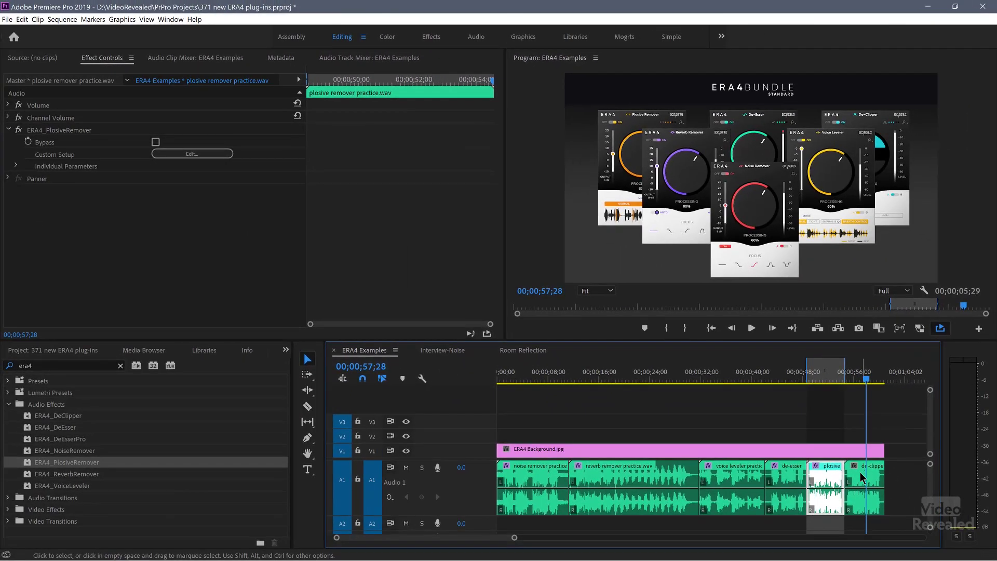
# Step: Apply ERA4_DeClipper to the de-clipper practice clip and play it unprocessed
pyautogui.click(857, 476)
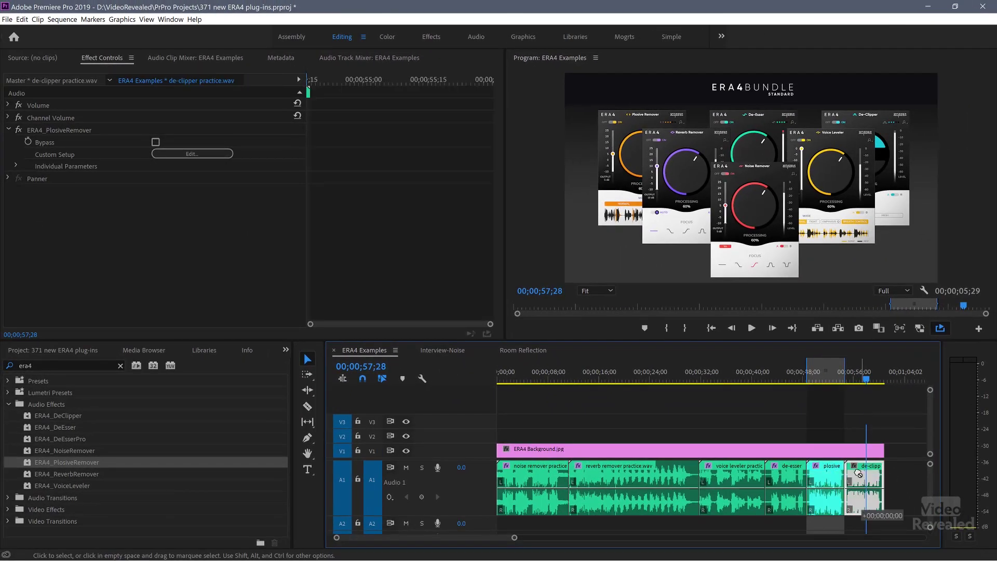
pyautogui.click(62, 418)
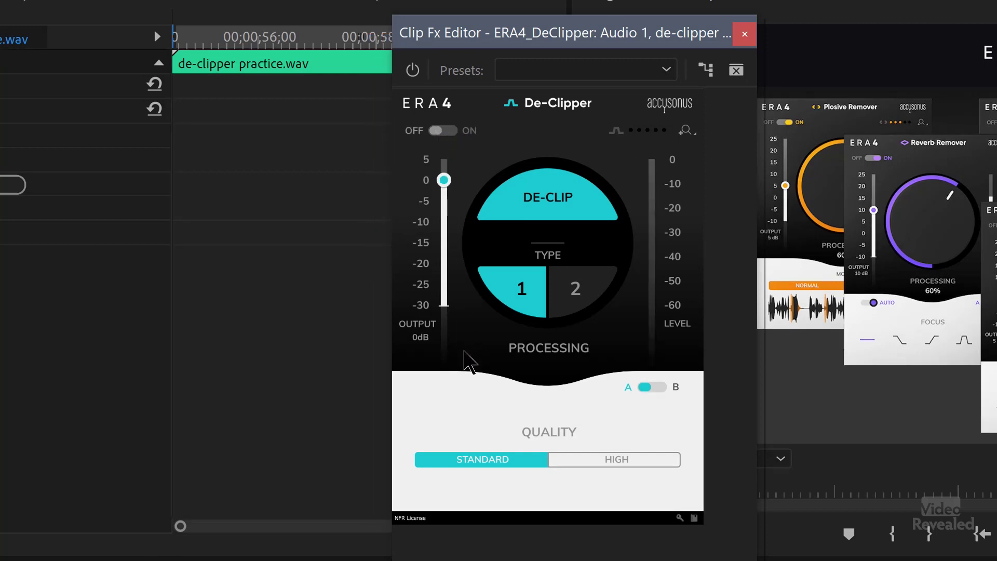
pyautogui.press('space')
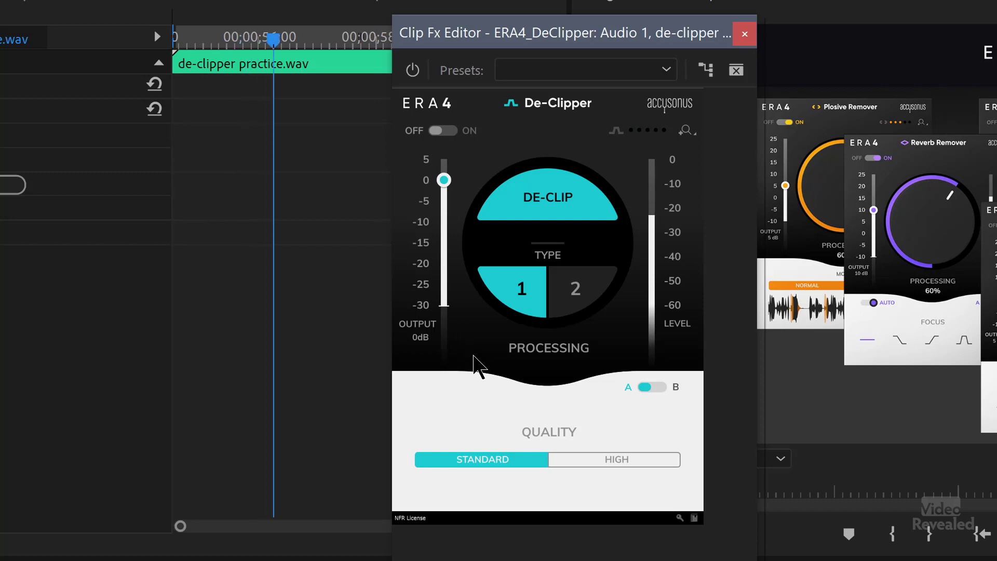
pyautogui.press('space')
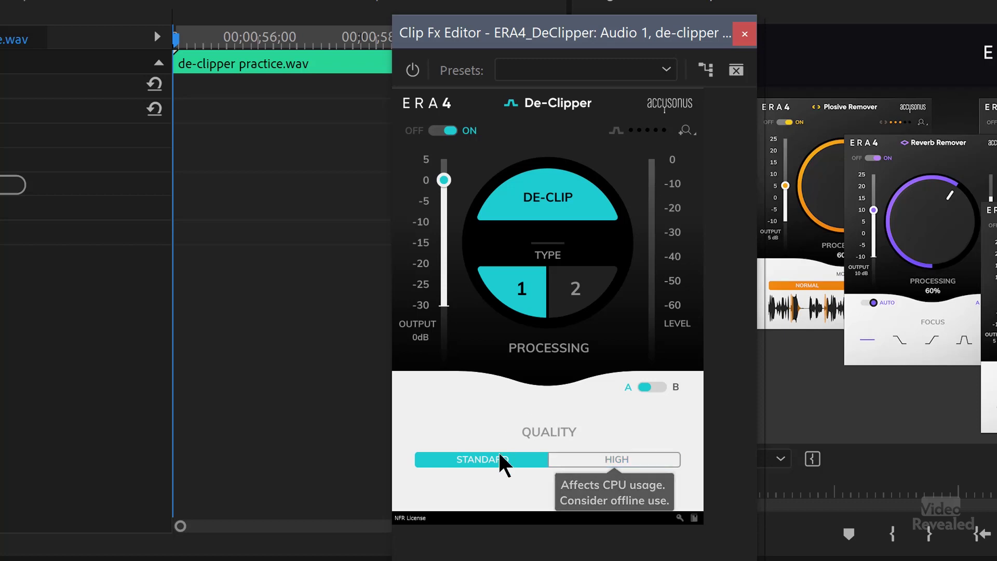
pyautogui.press('space')
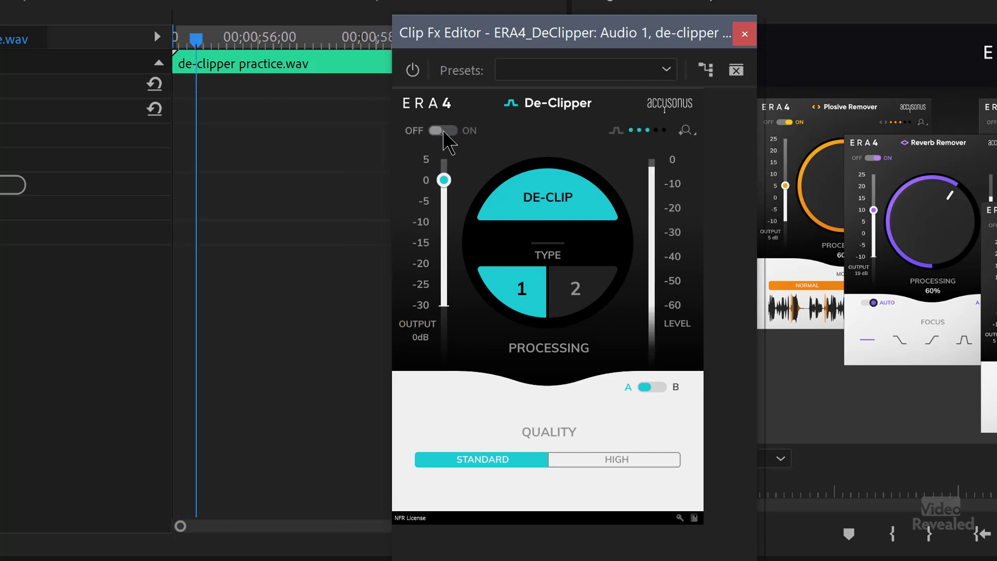
# Step: Switch the De-Clipper on, try Type 2, then settle on Type 1
pyautogui.click(443, 131)
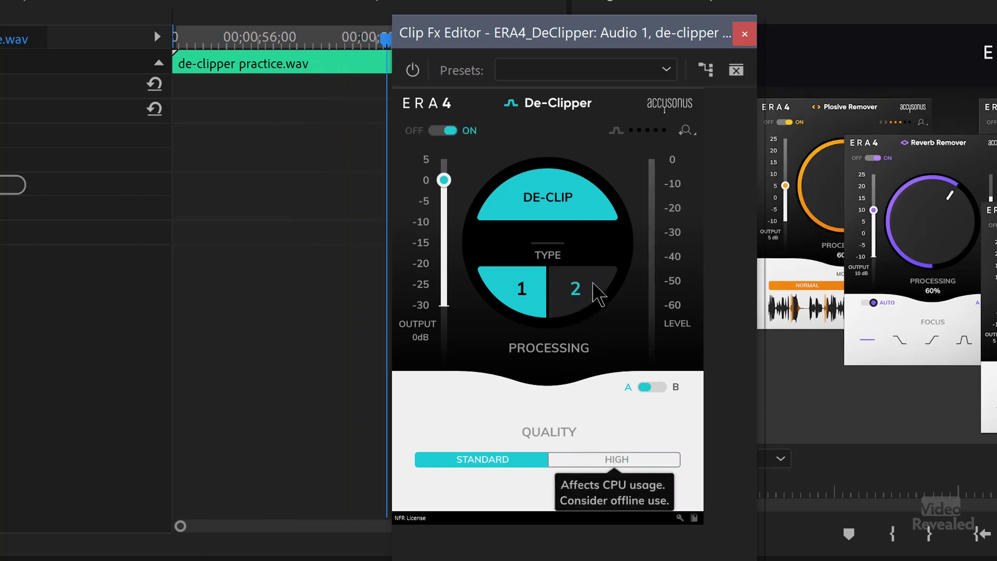
pyautogui.click(582, 298)
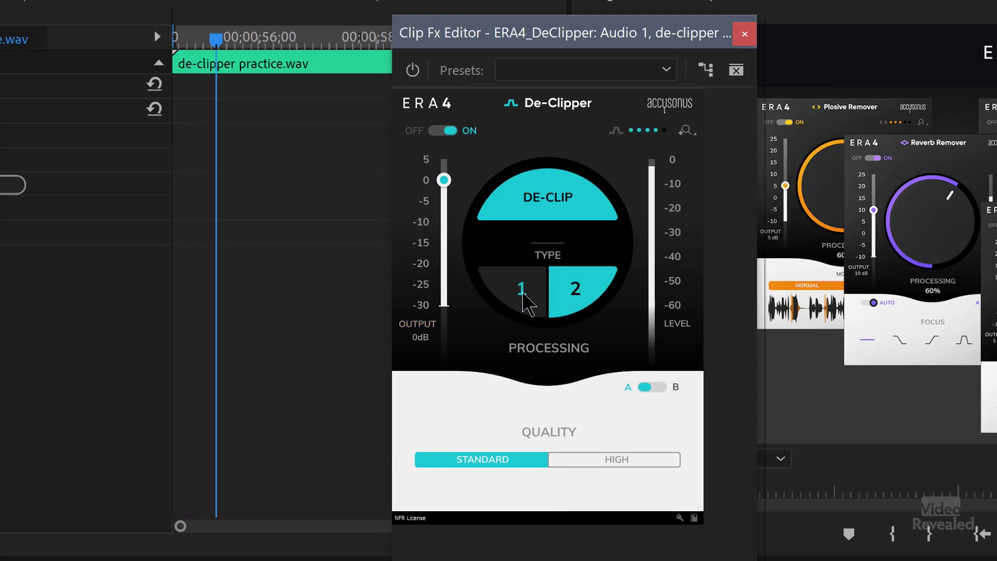
pyautogui.click(523, 294)
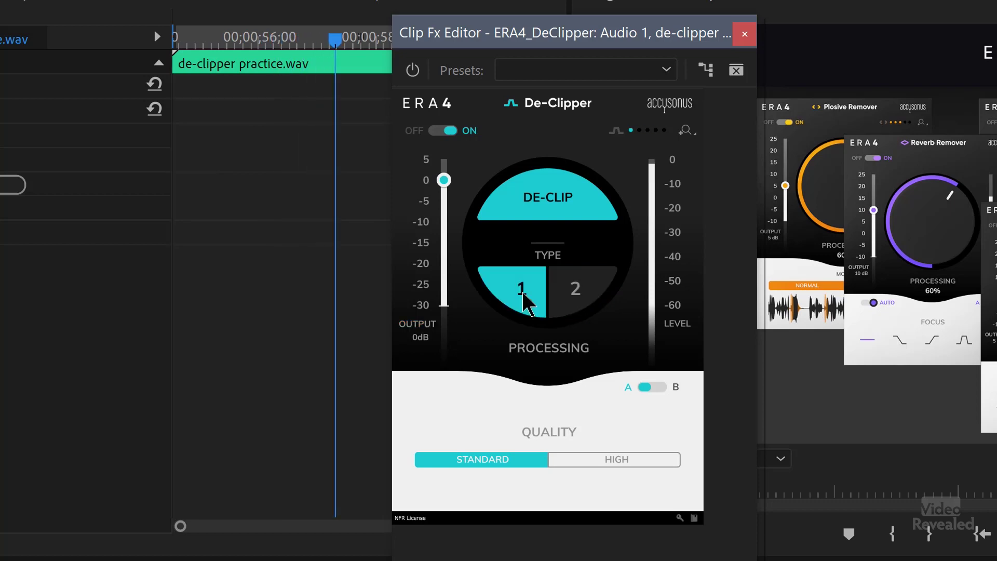
# Step: Set De-Clipper quality to High and compare it bypassed and active during playback
pyautogui.click(601, 460)
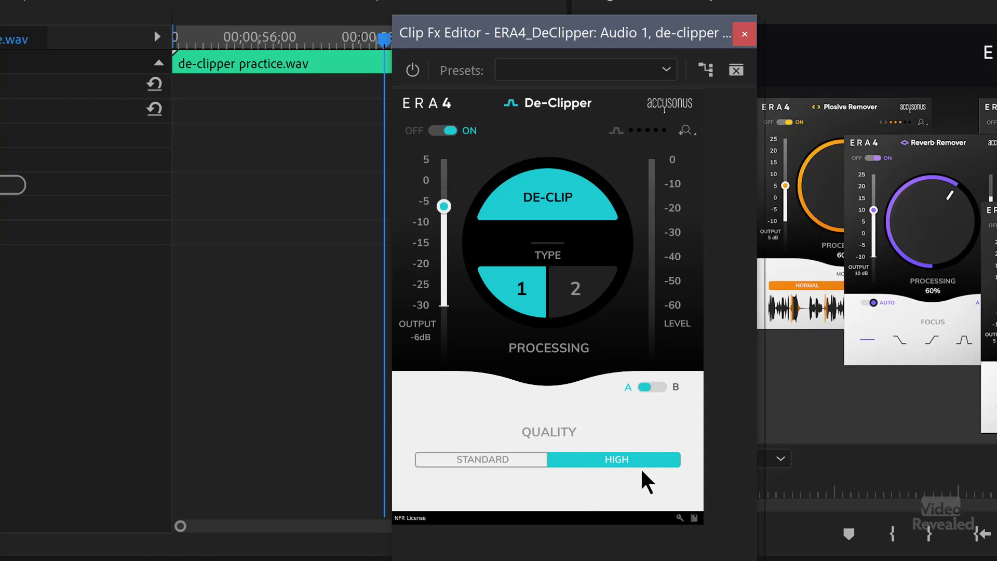
pyautogui.press('space')
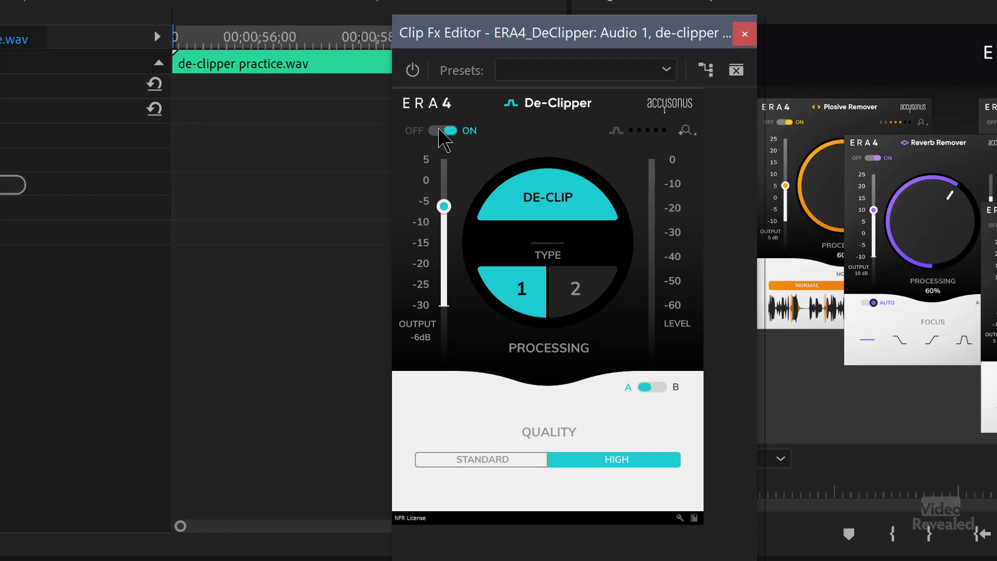
pyautogui.click(442, 130)
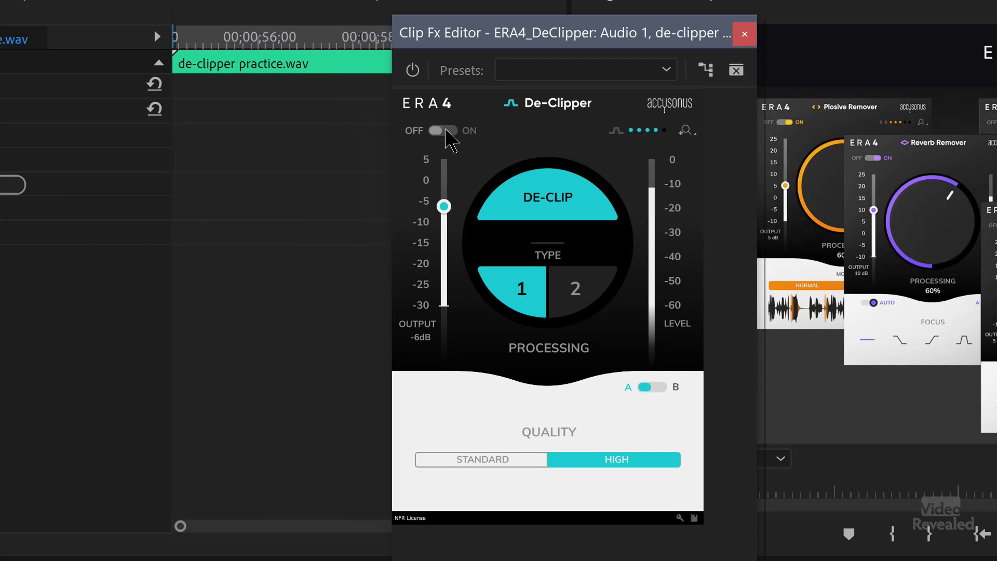
pyautogui.click(449, 133)
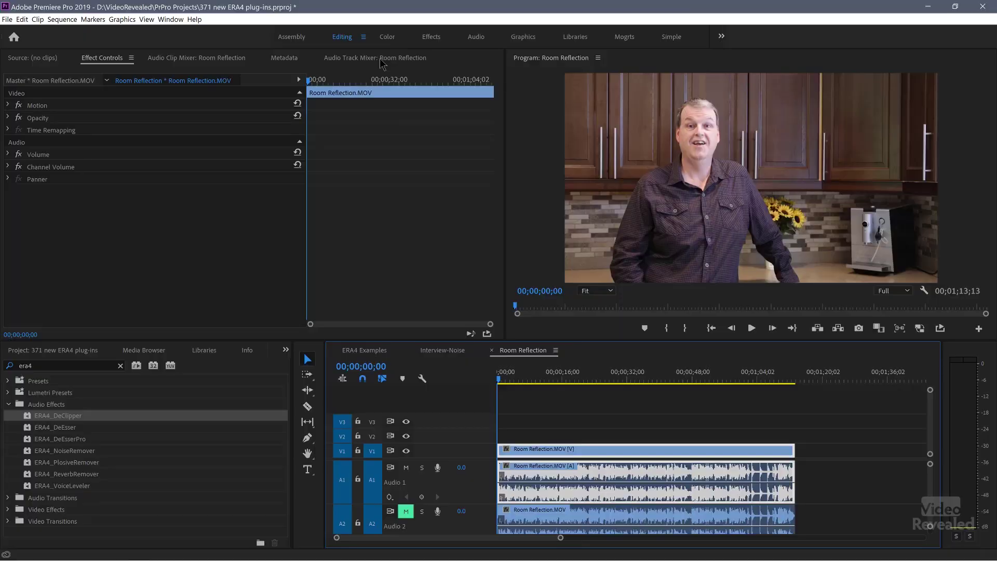
# Step: Show the Room Reflection Audio Track Mixer with effects racks expanded, revealing Audio 1's four ERA4 effects
pyautogui.click(342, 61)
pyautogui.click(173, 20)
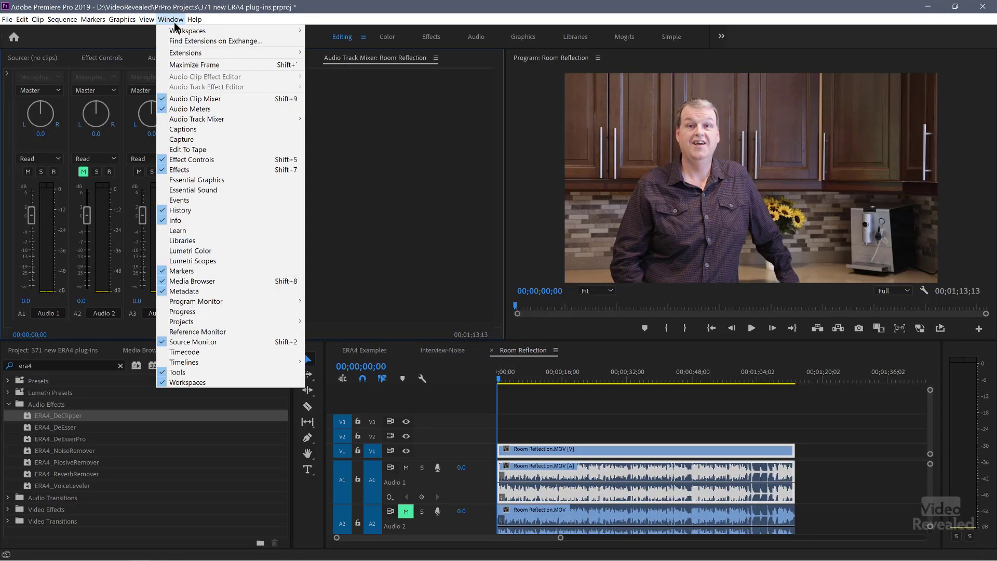
pyautogui.moveTo(210, 120)
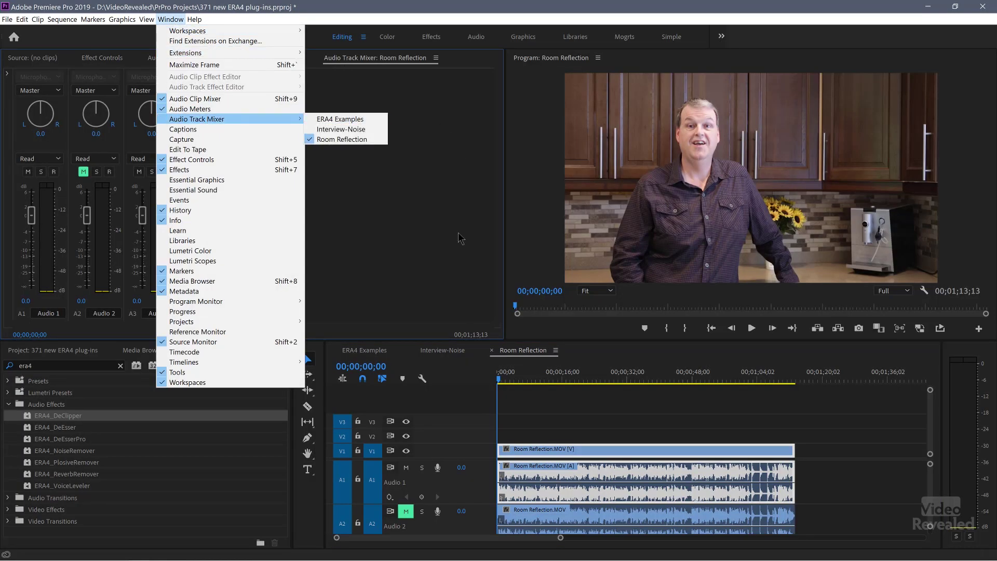
pyautogui.click(521, 378)
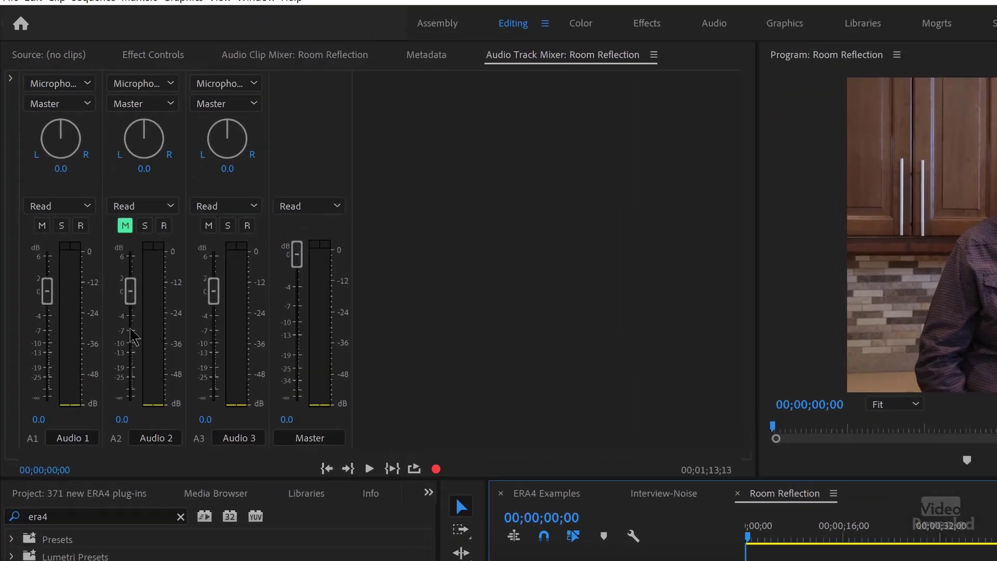
pyautogui.click(14, 89)
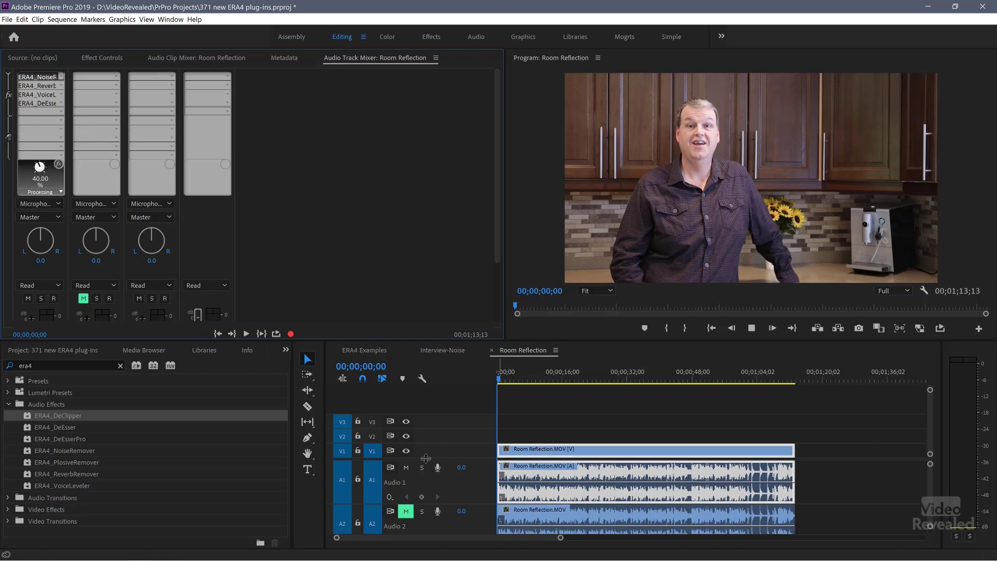
pyautogui.press('space')
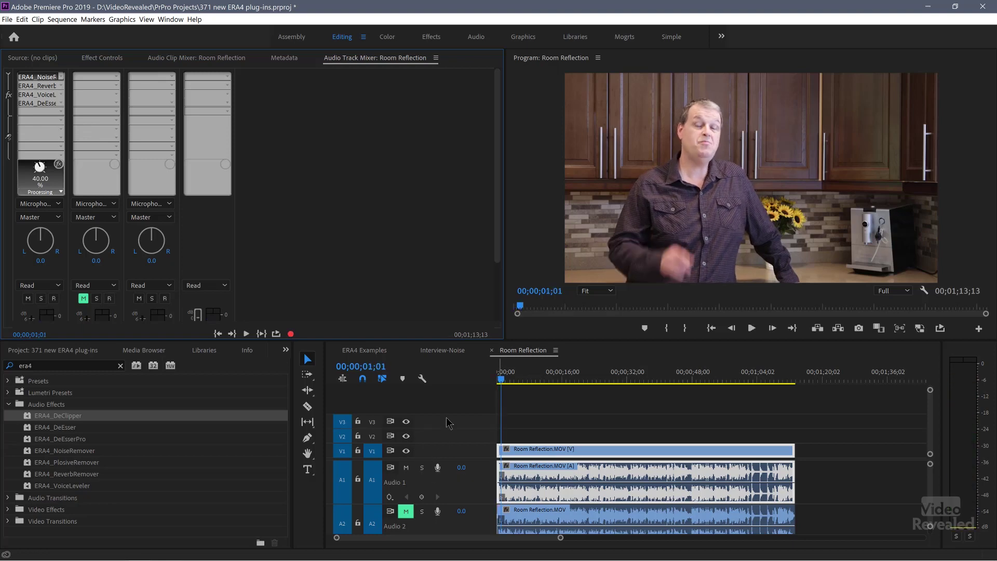
pyautogui.press('space')
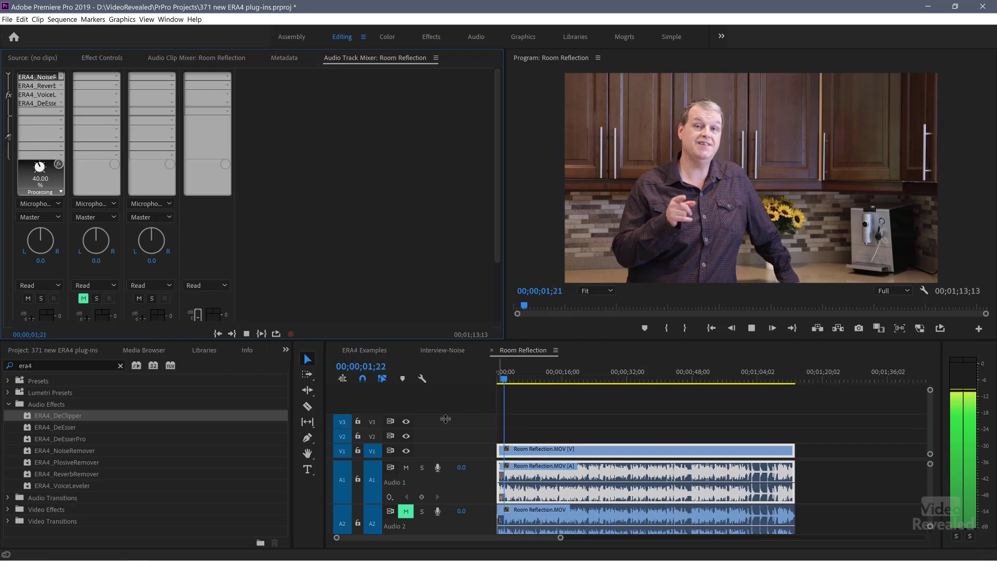
pyautogui.click(406, 468)
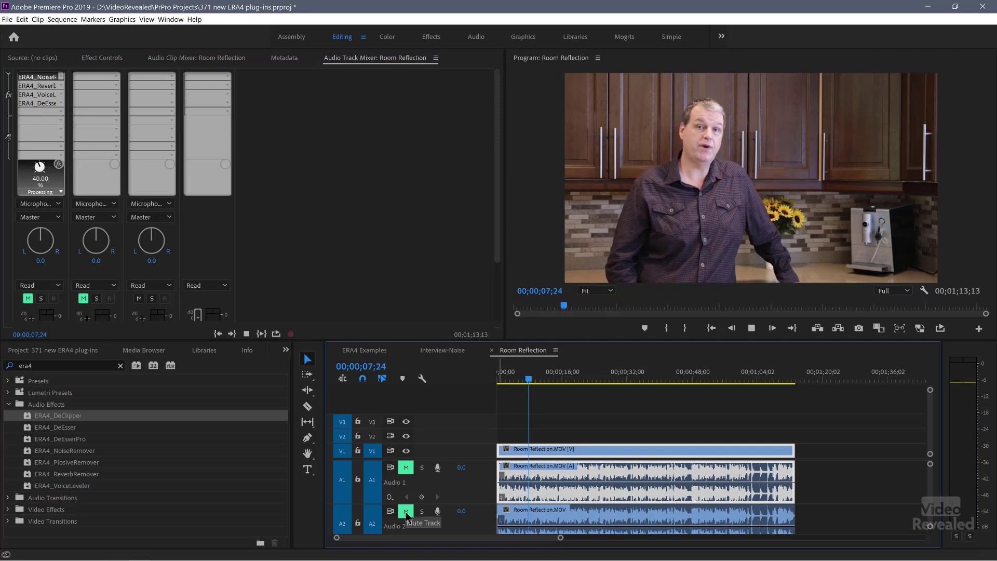
pyautogui.click(406, 512)
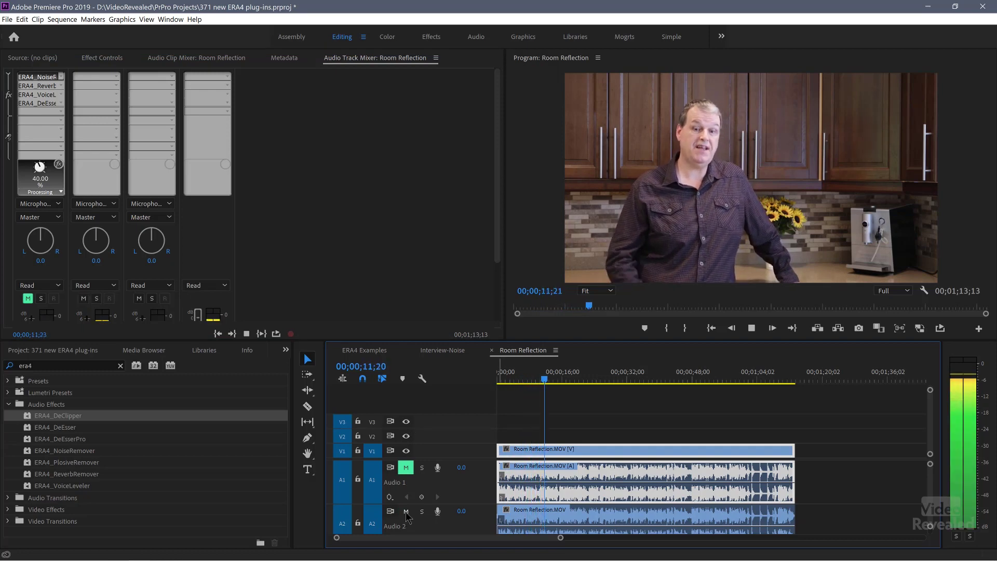
pyautogui.click(406, 512)
pyautogui.click(406, 468)
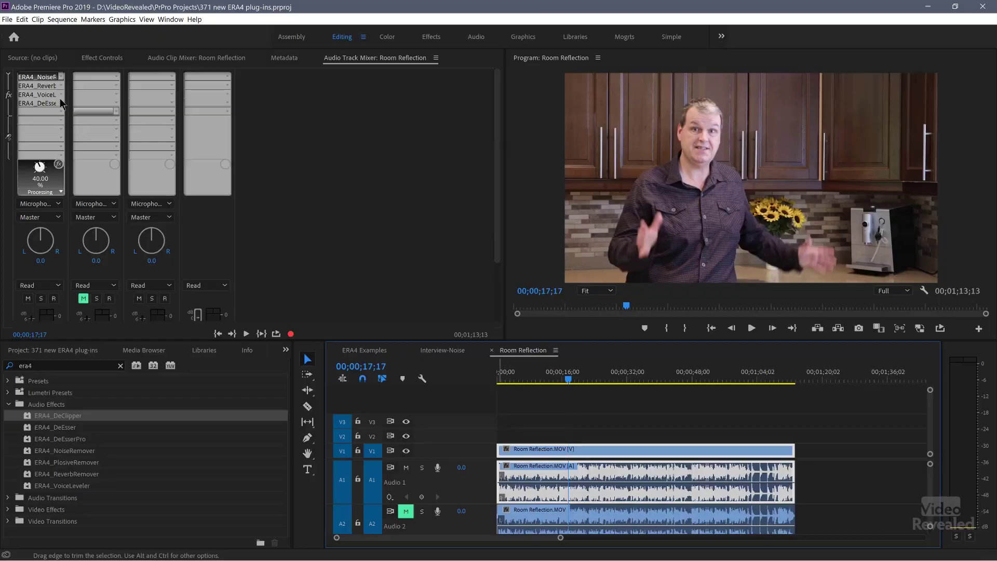
# Step: Open Audio 1's ERA4_ReverbRemover editor and lower processing from 62% to 36% during playback
pyautogui.doubleClick(39, 86)
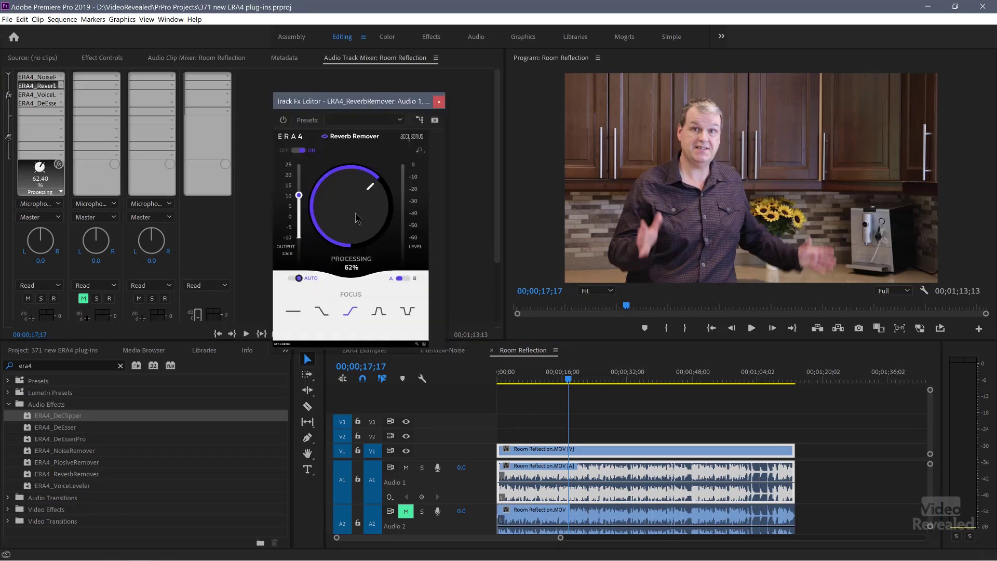
pyautogui.press('space')
pyautogui.moveTo(342, 201)
pyautogui.mouseDown()
pyautogui.moveTo(337, 229)
pyautogui.moveTo(331, 209)
pyautogui.mouseUp()
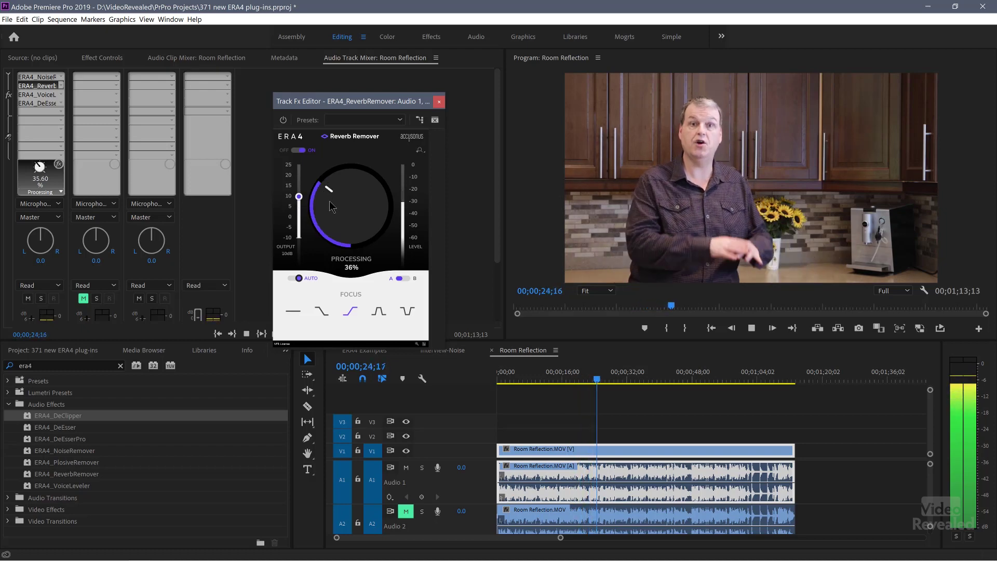